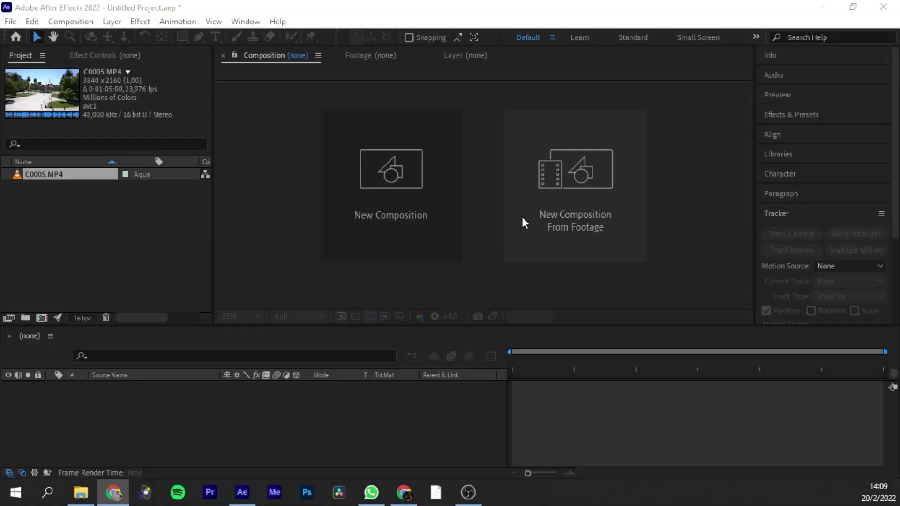
# - Build the C0005 comp from C0005.MP4, with the plaza footage as its only layer
pyautogui.moveTo(23, 173); pyautogui.dragTo(52, 247)
pyautogui.moveTo(38, 323); pyautogui.dragTo(42, 319)
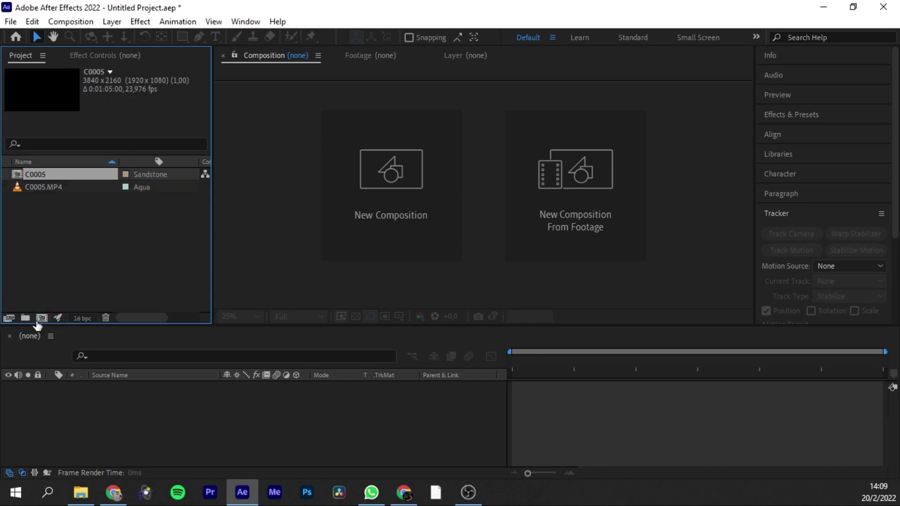
pyautogui.scroll(-2, 625, 246)
pyautogui.click(527, 357)
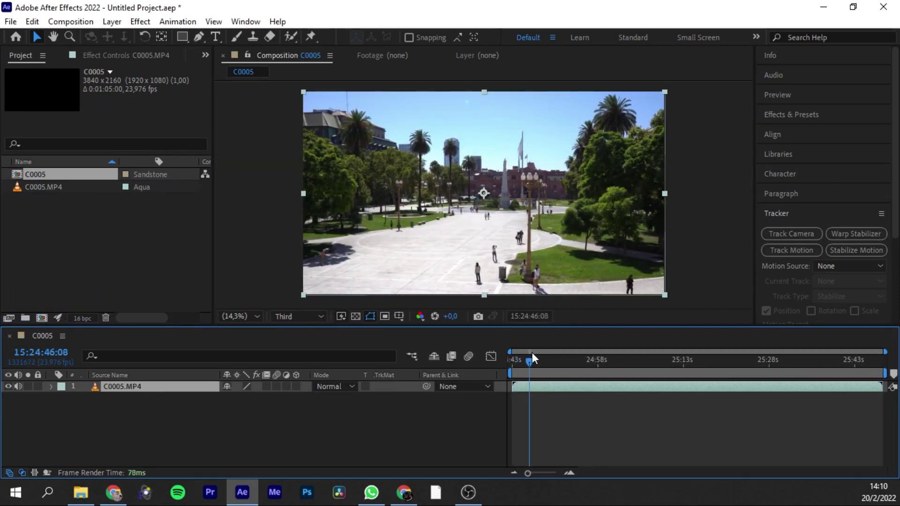
# - Scrub through the C0005 plaza clip from its start to review the footage
pyautogui.hotkey('alt', '[')
pyautogui.moveTo(530, 357); pyautogui.dragTo(843, 401)
pyautogui.moveTo(529, 358); pyautogui.dragTo(853, 404)
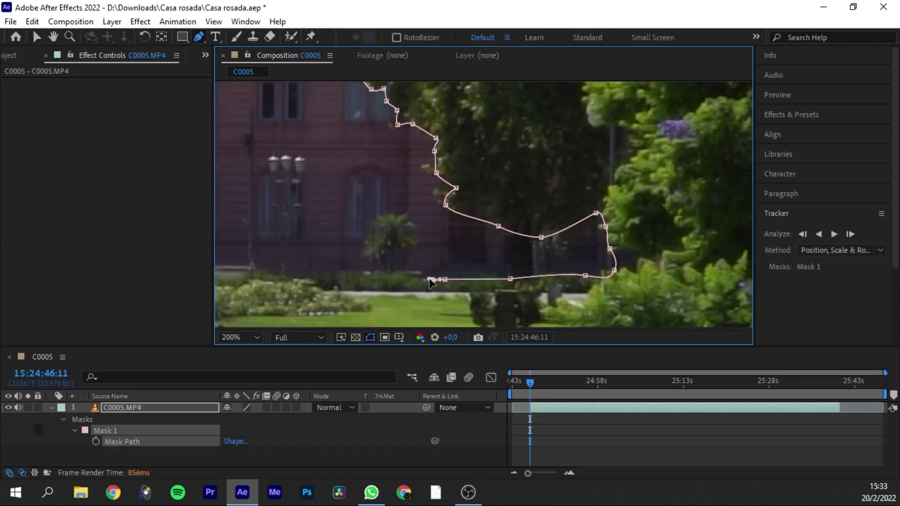
# - Zoom in and pen-trace curved Mask 1 points around the lamp globe and building edges
pyautogui.hscroll(-5, 419, 287)
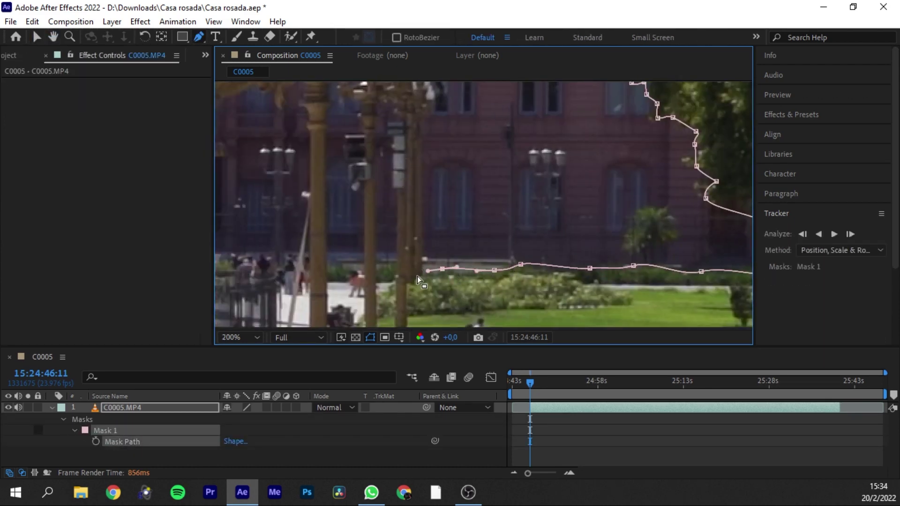
pyautogui.scroll(2, 519, 207)
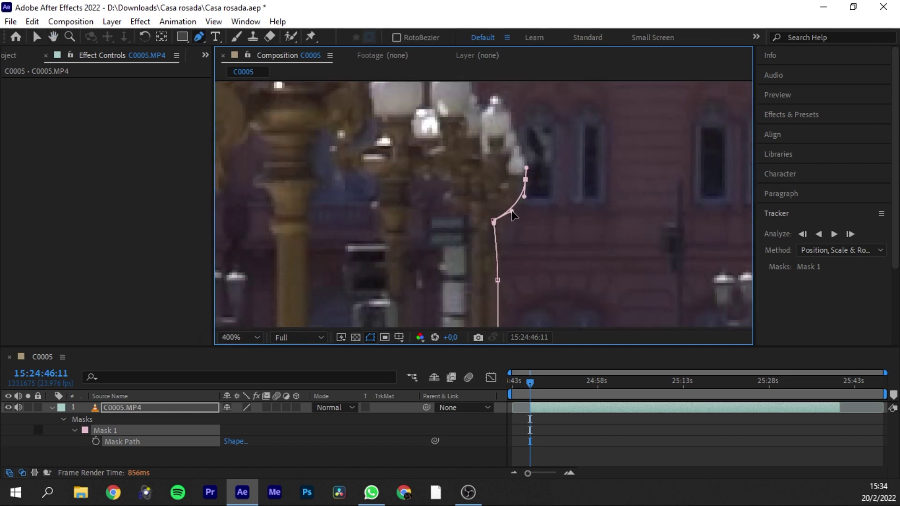
pyautogui.hscroll(-3, 501, 102)
pyautogui.scroll(3, 583, 216)
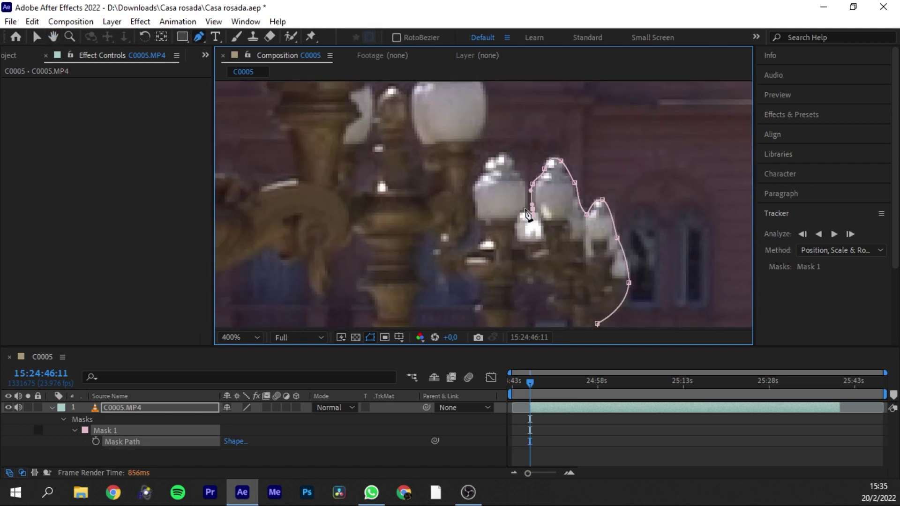
pyautogui.scroll(1, 565, 218)
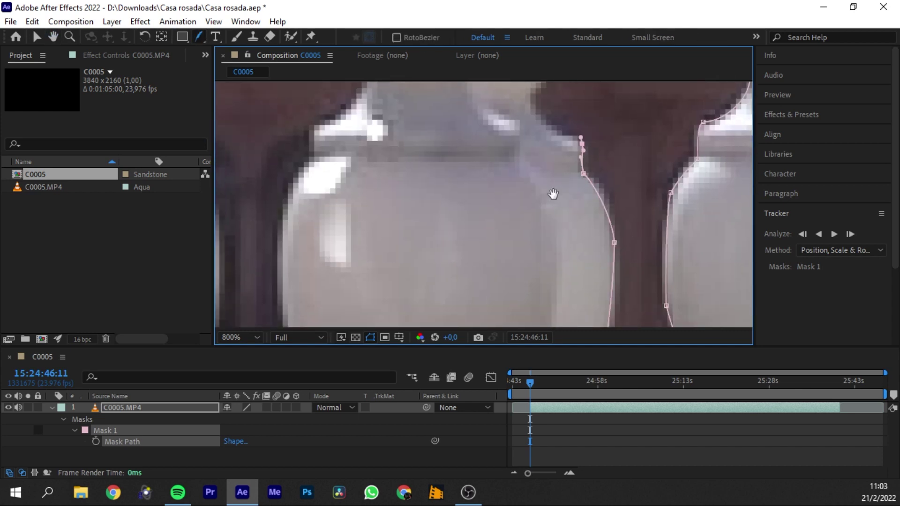
pyautogui.moveTo(553, 194); pyautogui.dragTo(602, 297)
pyautogui.moveTo(472, 88); pyautogui.dragTo(528, 164)
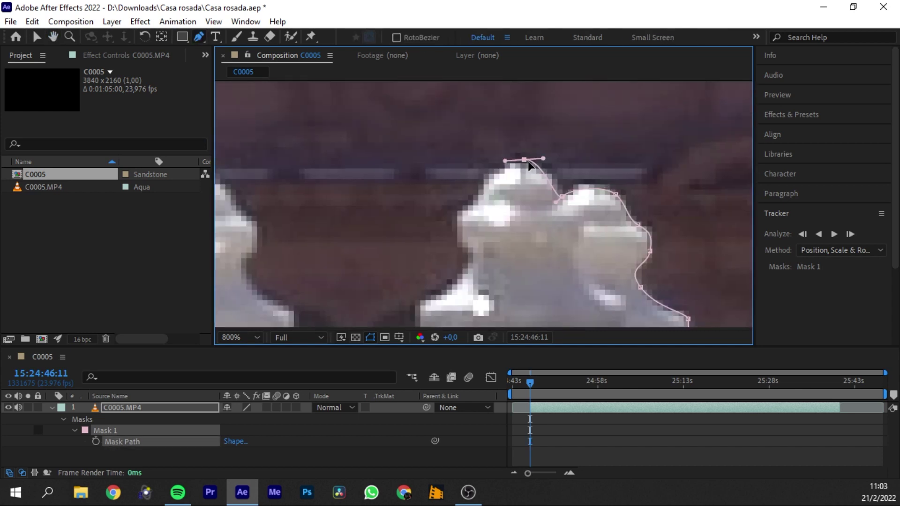
pyautogui.moveTo(477, 222); pyautogui.dragTo(516, 134)
pyautogui.moveTo(498, 161); pyautogui.dragTo(495, 141)
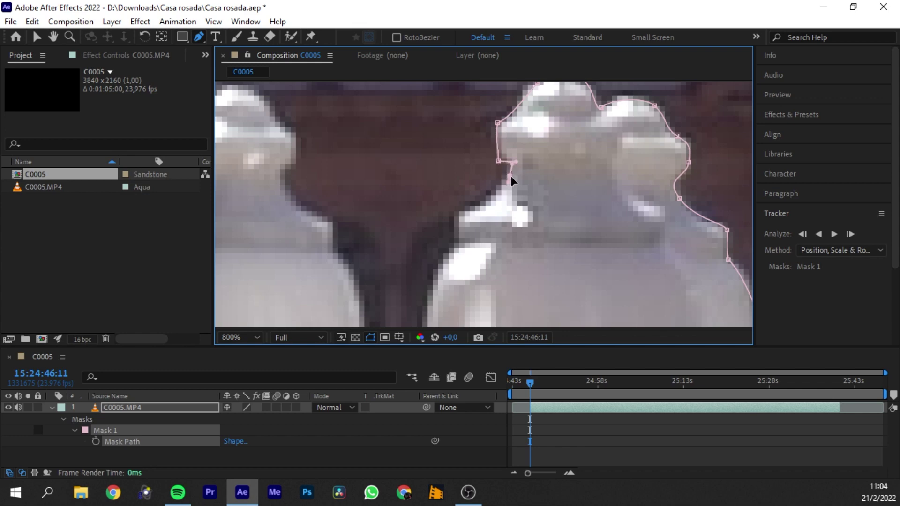
pyautogui.moveTo(470, 270); pyautogui.dragTo(517, 185)
pyautogui.moveTo(498, 177); pyautogui.dragTo(505, 160)
pyautogui.moveTo(468, 220)
pyautogui.mouseDown()
pyautogui.moveTo(549, 185)
pyautogui.moveTo(542, 279)
pyautogui.mouseUp()
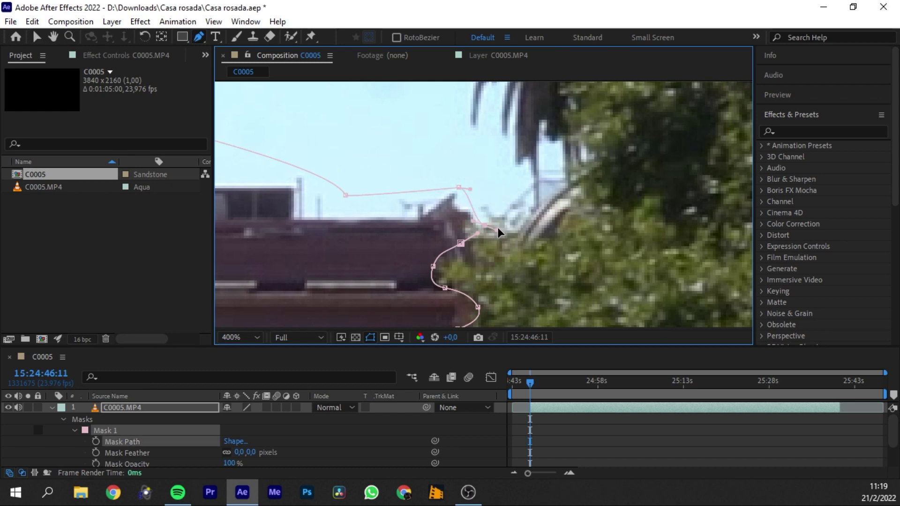
# - Close Mask 1 on its first point and set its mode to Subtract
pyautogui.click(468, 241)
pyautogui.scroll(-5, 398, 261)
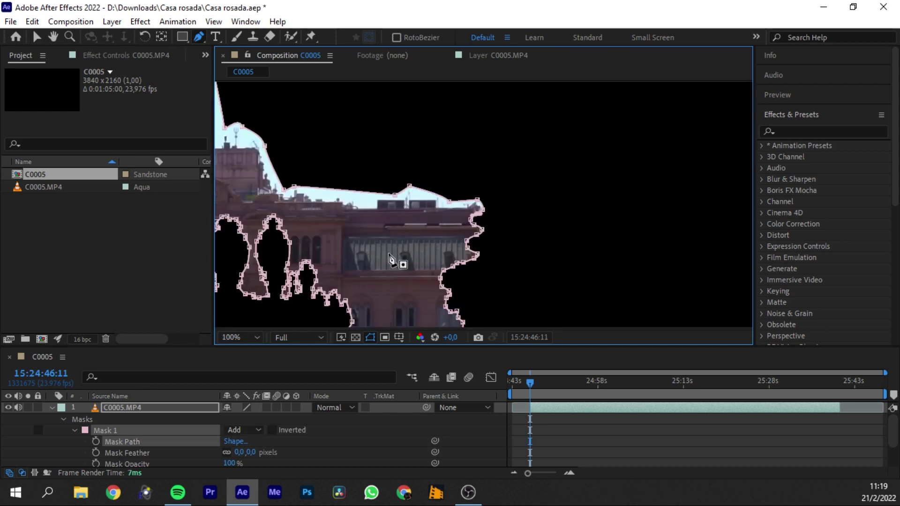
pyautogui.click(257, 431)
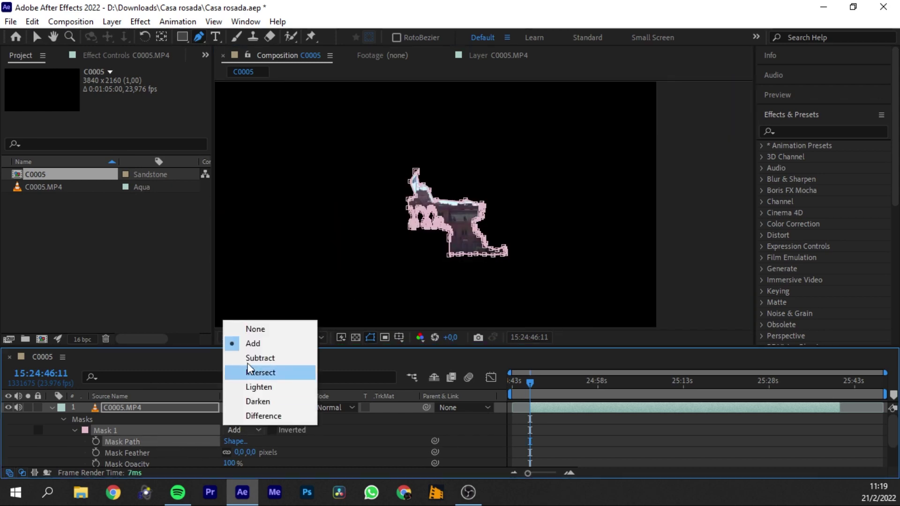
pyautogui.click(253, 328)
pyautogui.click(243, 429)
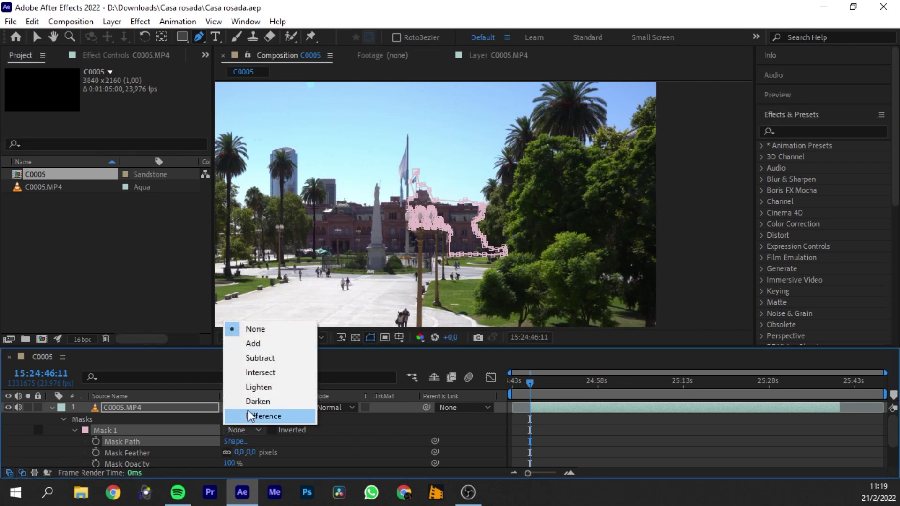
pyautogui.click(261, 359)
pyautogui.press('F2')
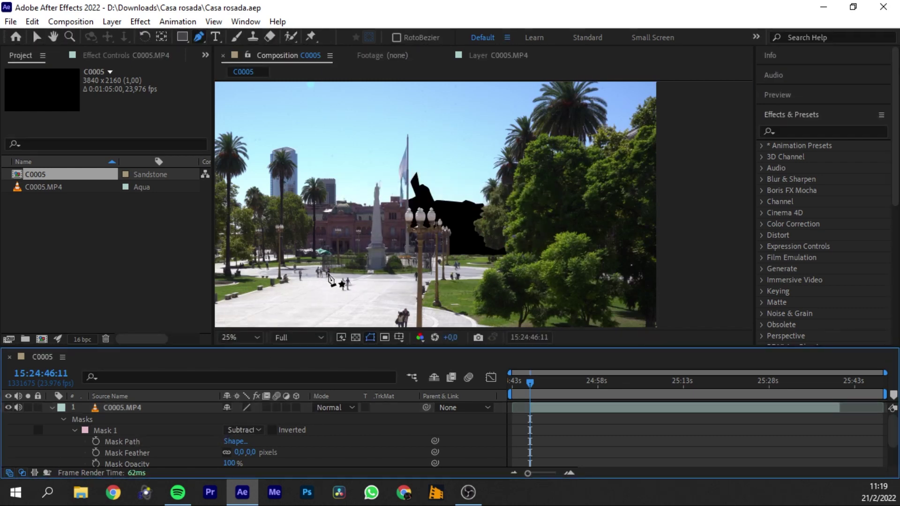
# - Set Mask 1's feather to 10 pixels, then settle on 5 pixels
pyautogui.press('.')
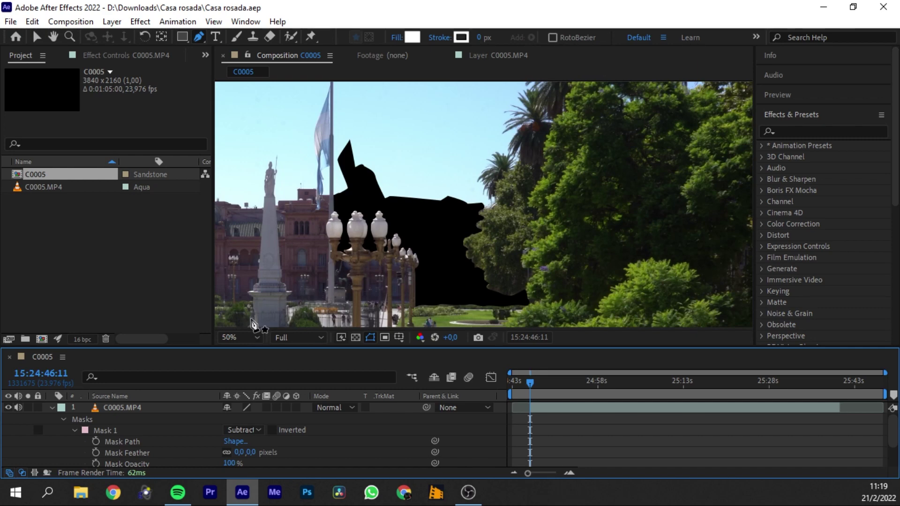
pyautogui.click(237, 452)
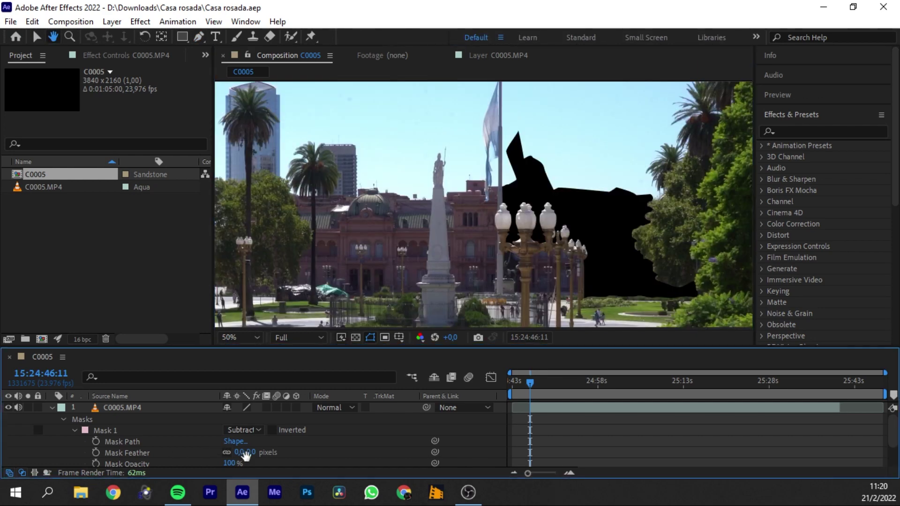
pyautogui.write('10')
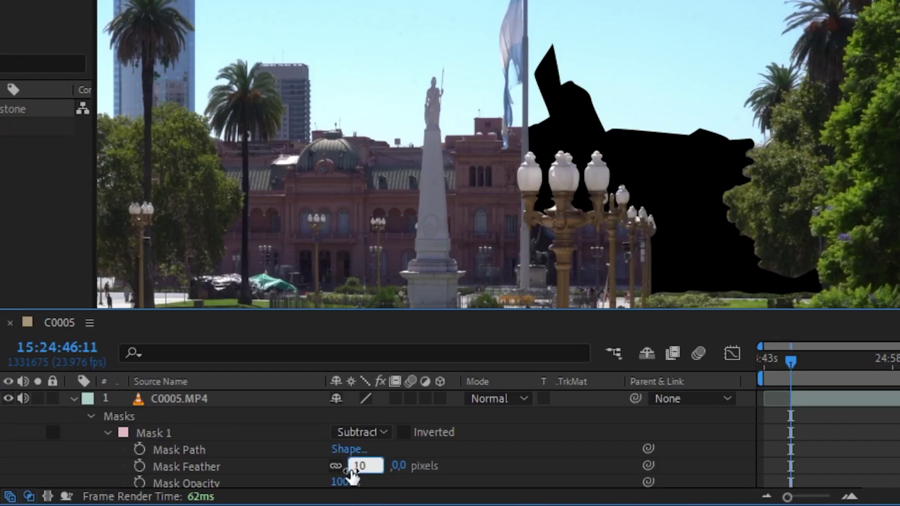
pyautogui.press('Return')
pyautogui.press('.')
pyautogui.press('.')
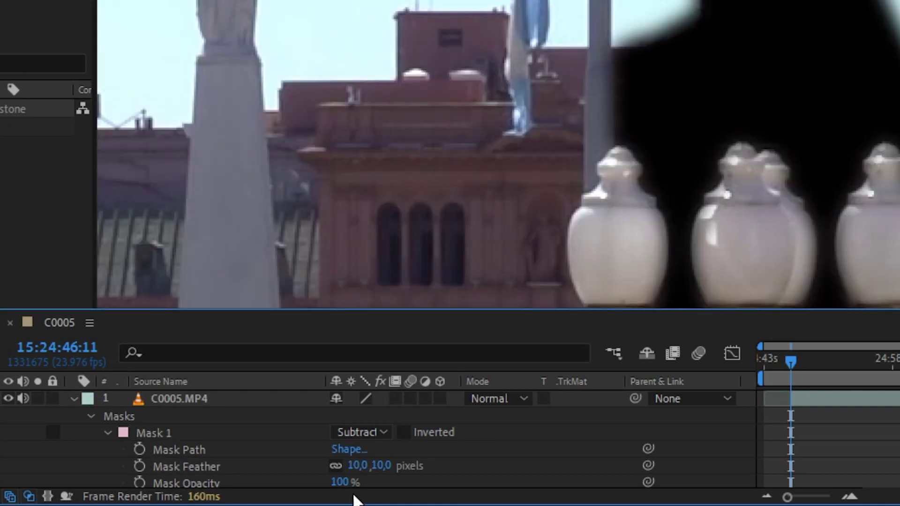
pyautogui.press('Return')
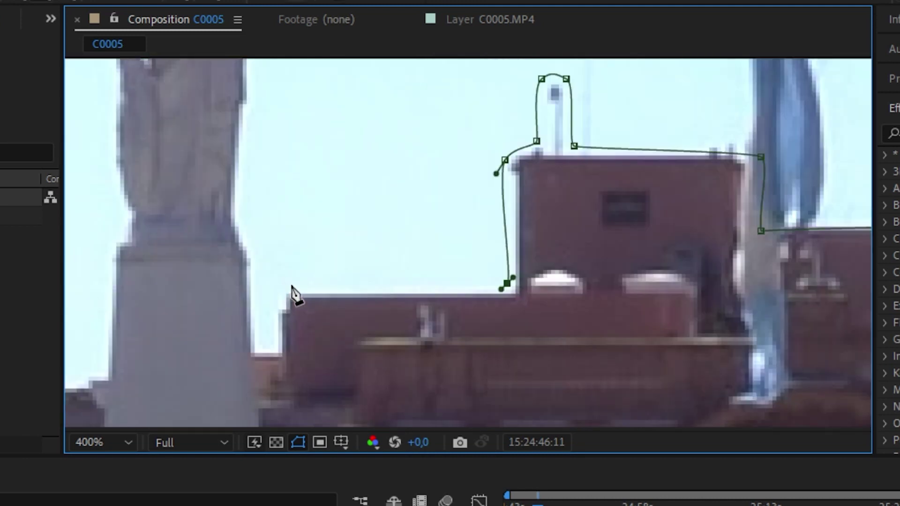
# - Pan to the obelisk and set Mask 2's colour to pure green
pyautogui.scroll(2, 278, 333)
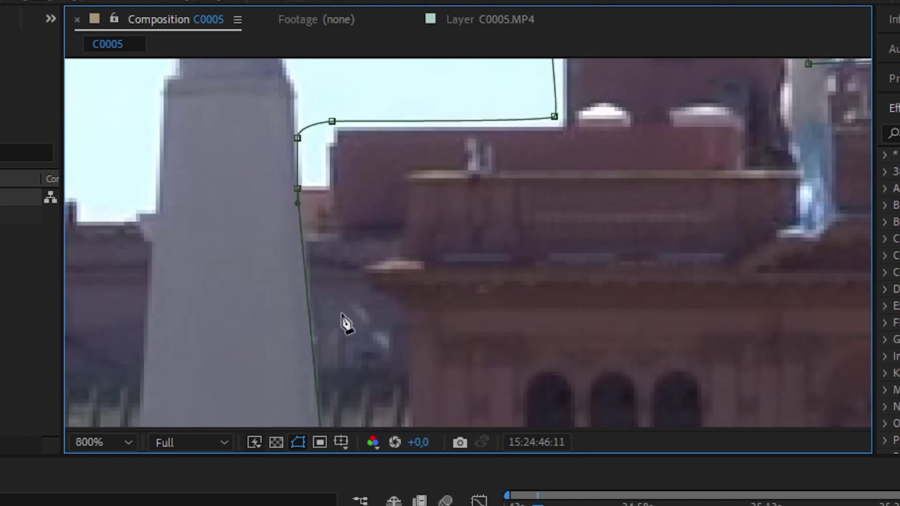
pyautogui.moveTo(352, 235); pyautogui.dragTo(422, 94)
pyautogui.scroll(-2, 483, 312)
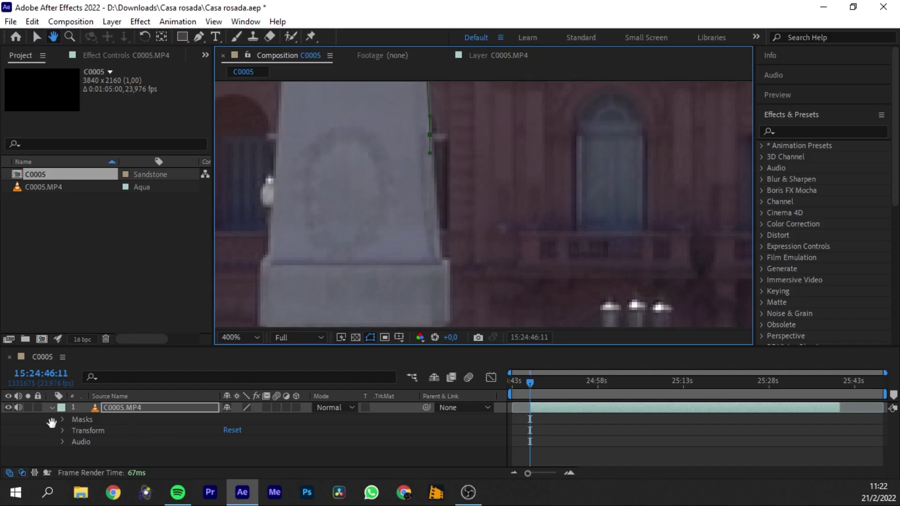
pyautogui.click(63, 419)
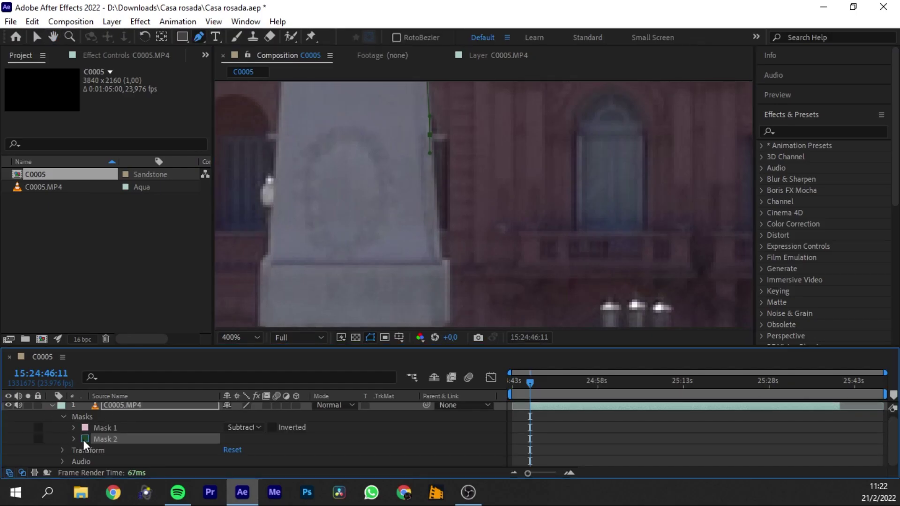
pyautogui.click(85, 438)
pyautogui.moveTo(287, 246); pyautogui.dragTo(385, 160)
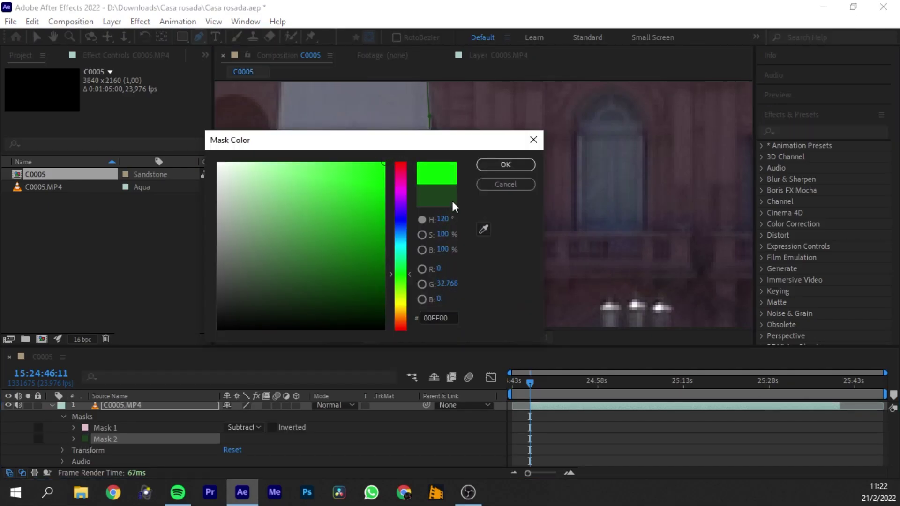
pyautogui.click(494, 169)
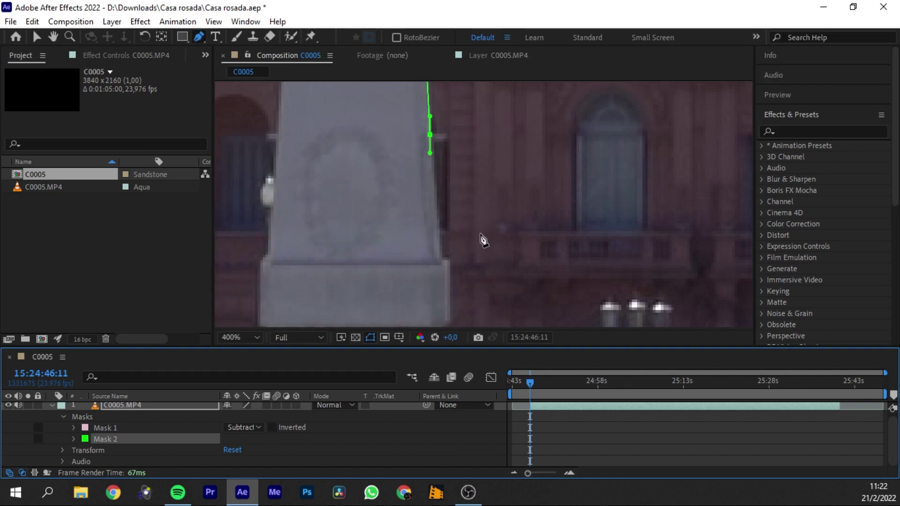
# - Place green Mask 2 points down the obelisk edge and around its base
pyautogui.click(441, 256)
pyautogui.click(441, 270)
pyautogui.scroll(1, 417, 221)
pyautogui.scroll(3, 445, 224)
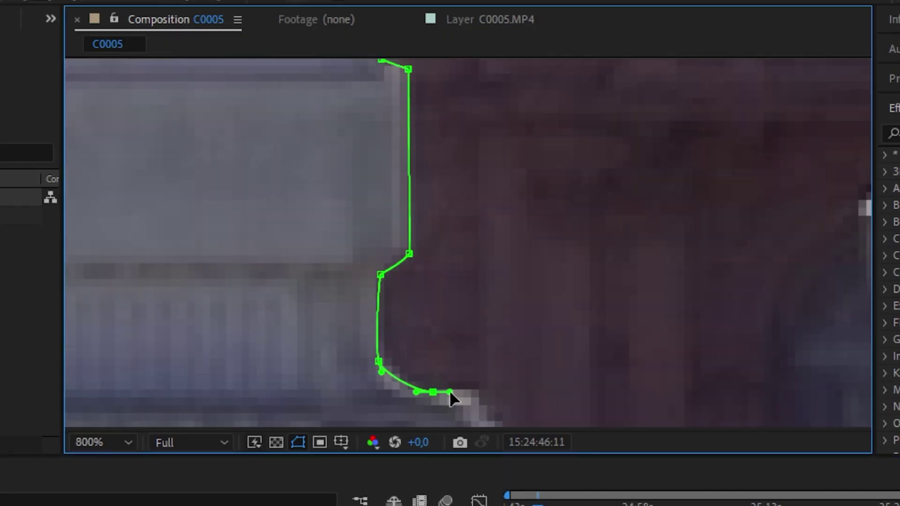
pyautogui.scroll(-3, 449, 391)
pyautogui.hscroll(2, 449, 391)
pyautogui.click(367, 200)
pyautogui.click(388, 221)
pyautogui.click(398, 244)
pyautogui.scroll(-3, 497, 377)
pyautogui.click(533, 177)
pyautogui.scroll(-3, 486, 277)
pyautogui.click(382, 141)
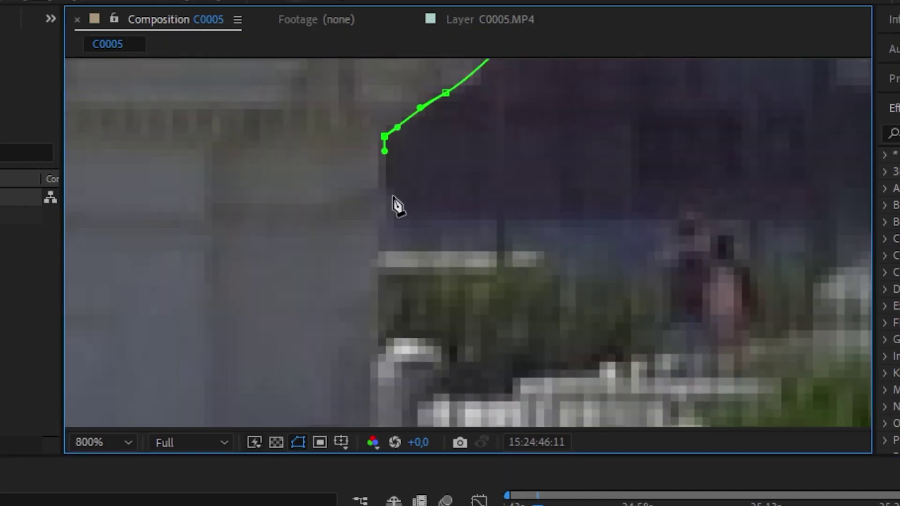
pyautogui.click(386, 237)
# - Add curved Mask 2 points along the lamp globe edge and close the path
pyautogui.moveTo(501, 280); pyautogui.dragTo(541, 273)
pyautogui.scroll(-1, 508, 279)
pyautogui.hscroll(2, 508, 279)
pyautogui.click(489, 235)
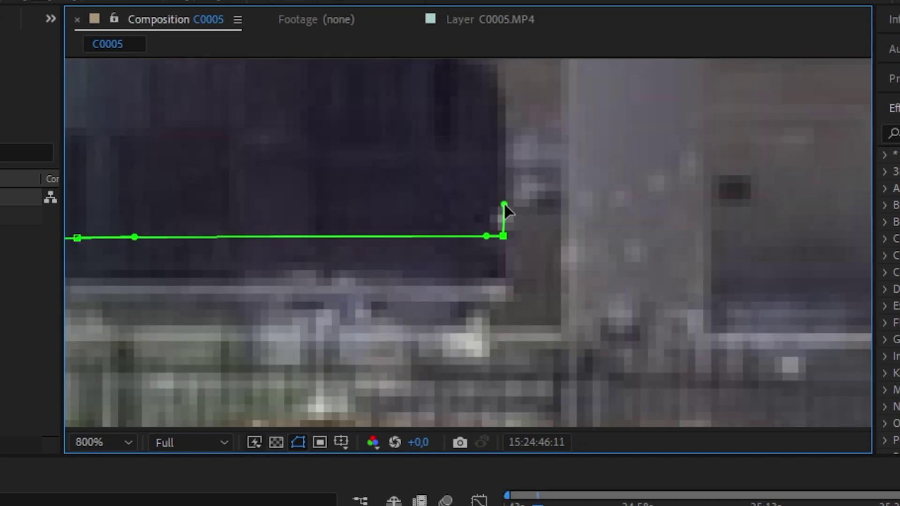
pyautogui.scroll(-3, 505, 206)
pyautogui.scroll(-3, 424, 269)
pyautogui.moveTo(372, 359); pyautogui.dragTo(382, 348)
pyautogui.scroll(5, 470, 117)
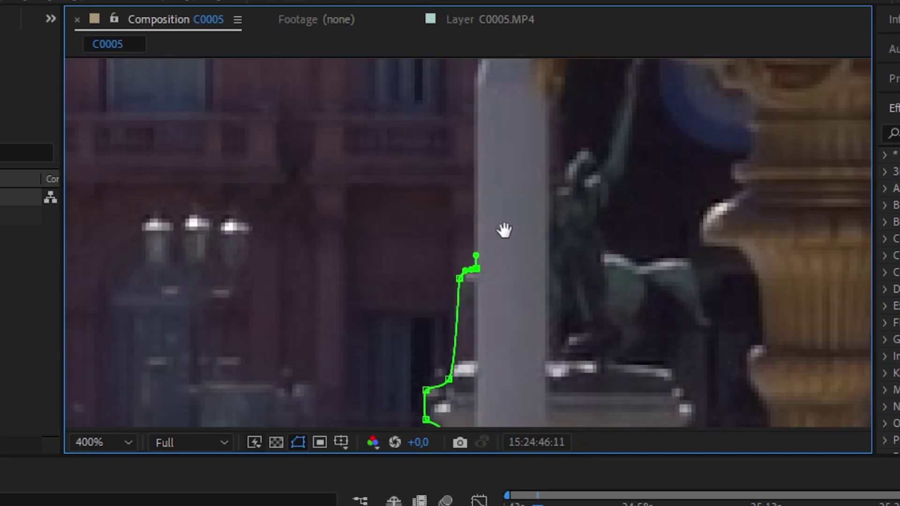
pyautogui.hscroll(3, 502, 227)
pyautogui.moveTo(431, 188); pyautogui.dragTo(443, 168)
pyautogui.scroll(-3, 444, 172)
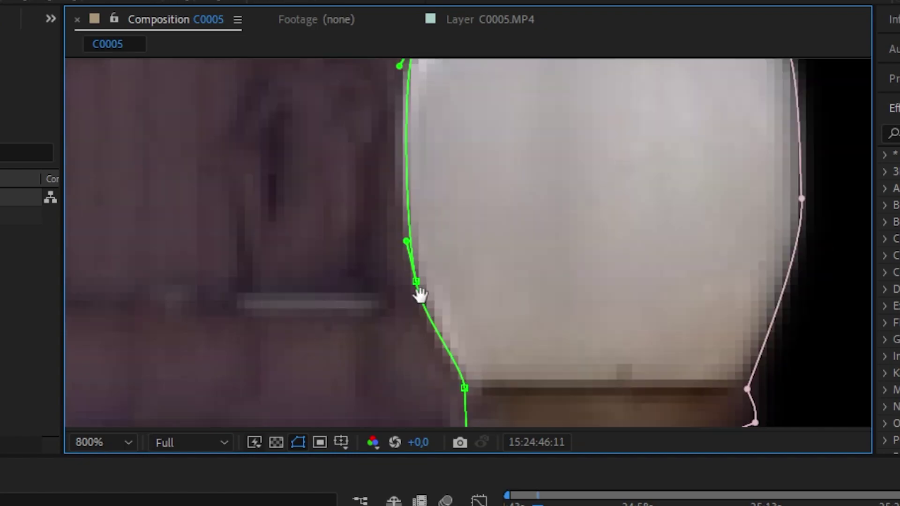
pyautogui.scroll(5, 418, 291)
pyautogui.hscroll(2, 358, 304)
pyautogui.click(393, 193)
# - Switch Mask 2 to Subtract mode so it cuts out its area
pyautogui.click(244, 439)
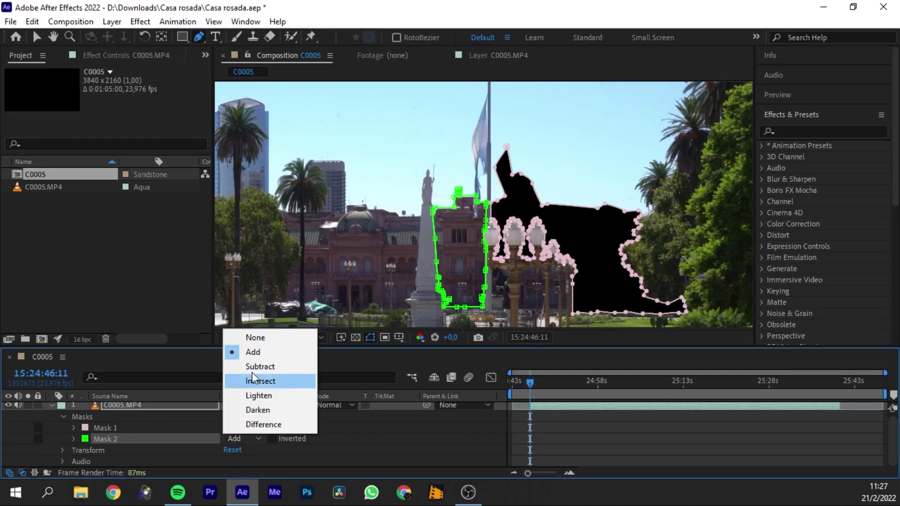
pyautogui.click(257, 367)
pyautogui.press('F2')
# - Give Mask 2 a 3-pixel feather and change viewer magnification to inspect the black matte
pyautogui.click(73, 439)
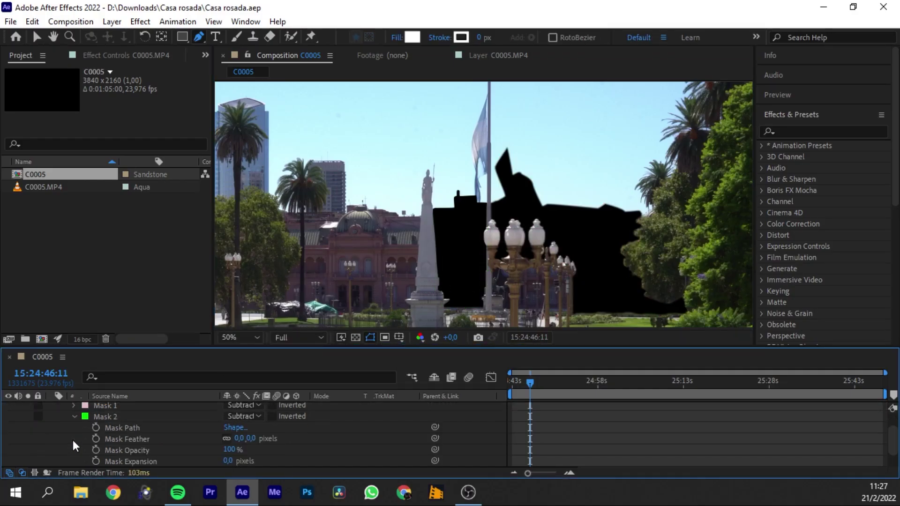
pyautogui.scroll(-2, 189, 443)
pyautogui.click(238, 415)
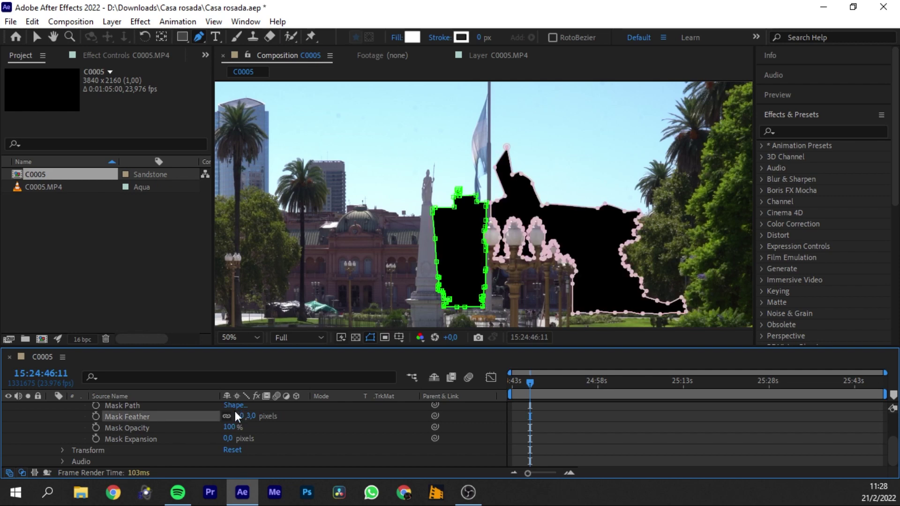
pyautogui.write('3')
pyautogui.press('Return')
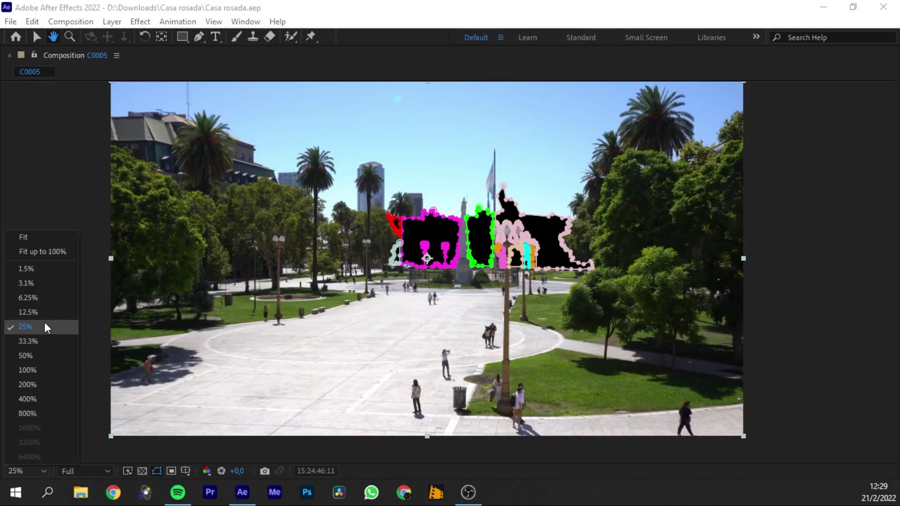
pyautogui.click(40, 237)
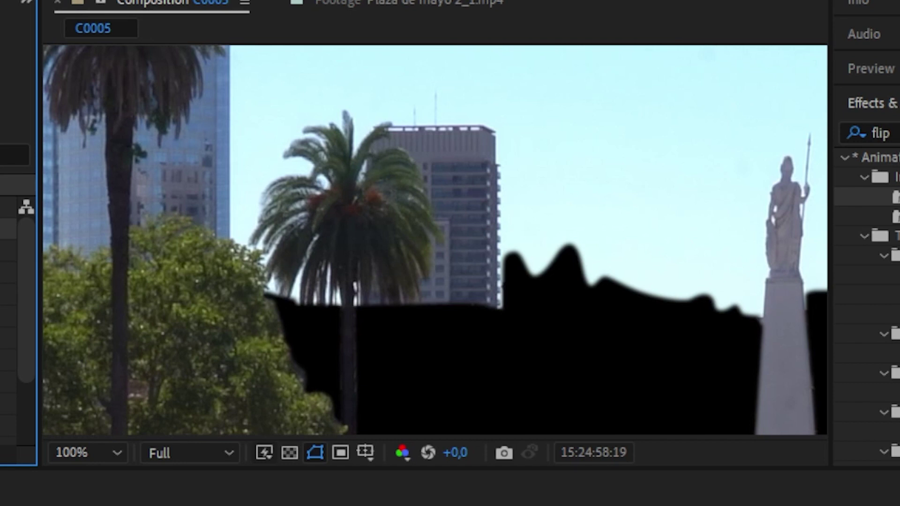
# - Preview the Y2Mate blue-screen palm clip and add it as a layer in C0005
pyautogui.scroll(-1, 70, 248)
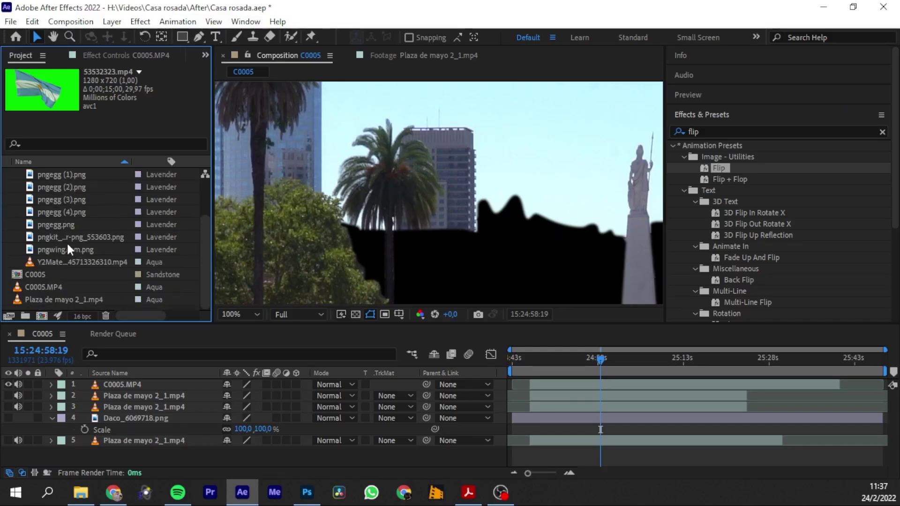
pyautogui.doubleClick(75, 262)
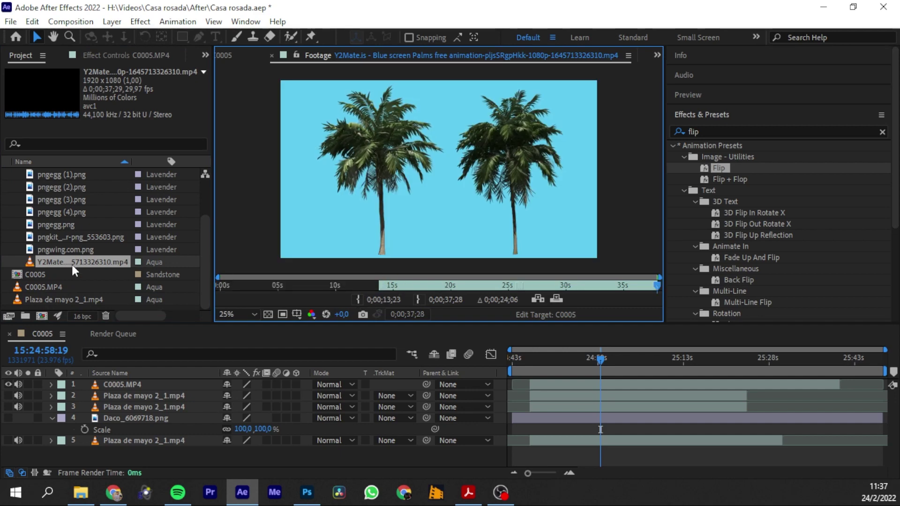
pyautogui.moveTo(75, 262); pyautogui.dragTo(113, 384)
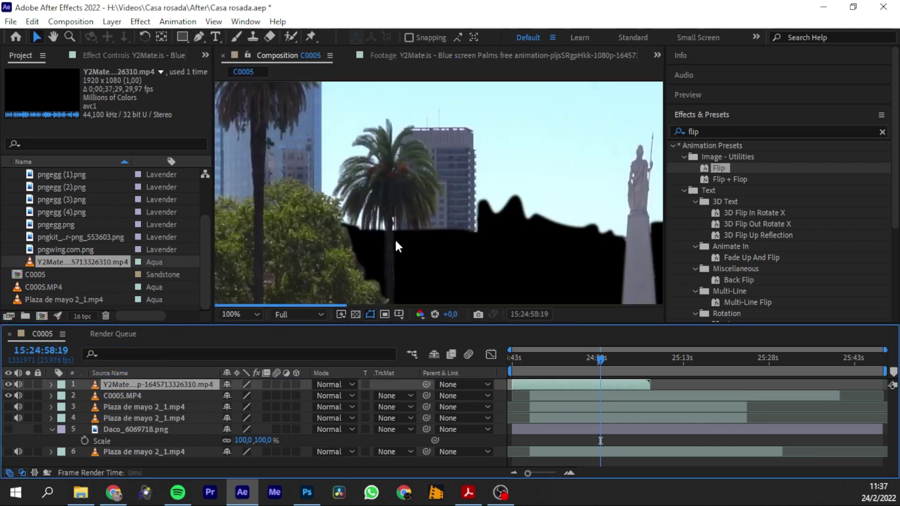
pyautogui.scroll(-3, 392, 246)
# - Apply Keylight (1.2), sample the blue Screen Colour, and set Screen Gain 115 and lower balance
pyautogui.click(680, 135)
pyautogui.write('k')
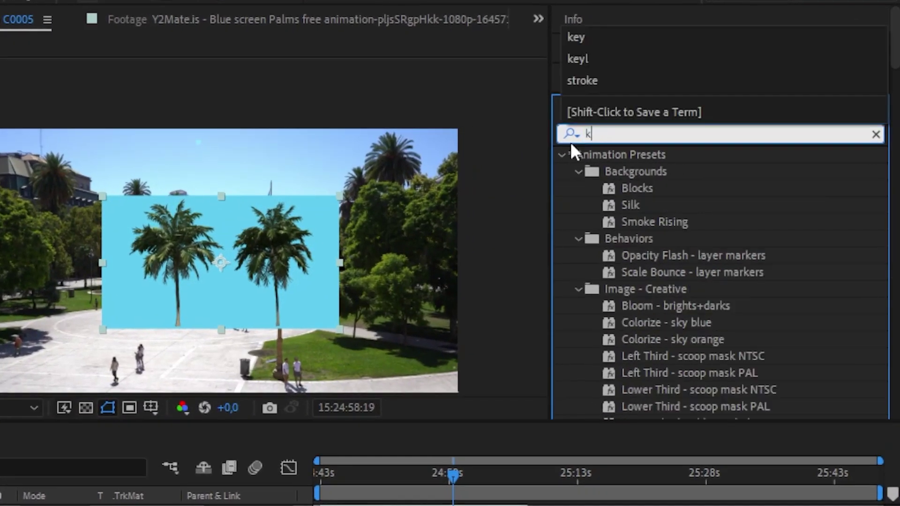
pyautogui.write('ey')
pyautogui.moveTo(642, 351); pyautogui.dragTo(108, 300)
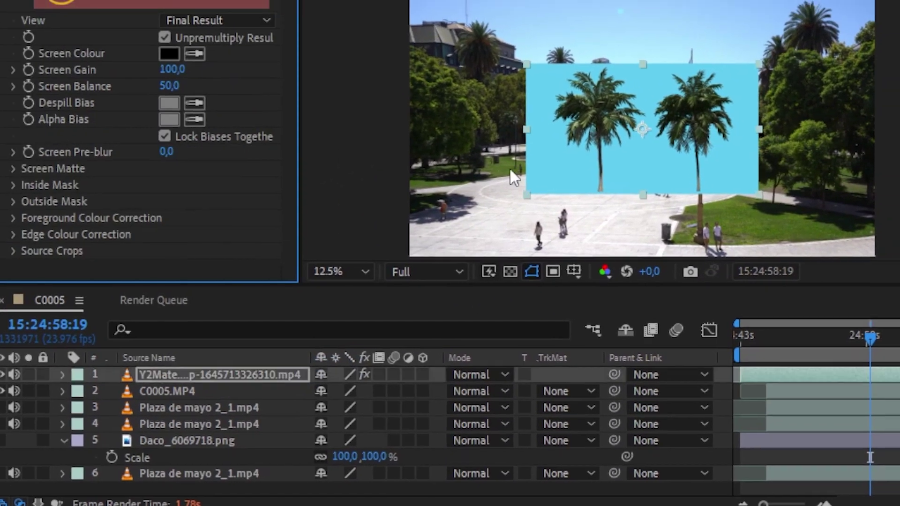
pyautogui.scroll(1, 510, 169)
pyautogui.click(431, 147)
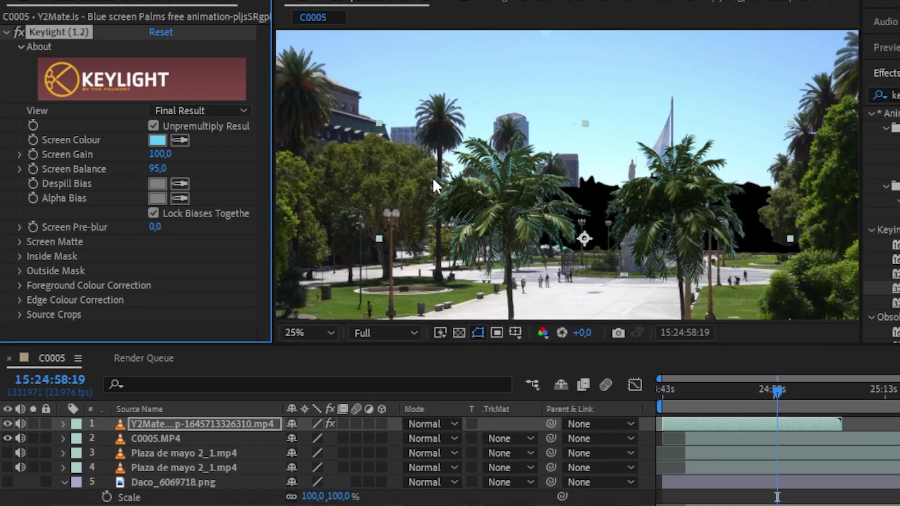
pyautogui.scroll(1, 432, 177)
pyautogui.click(7, 439)
pyautogui.moveTo(157, 168)
pyautogui.mouseDown()
pyautogui.moveTo(147, 174)
pyautogui.moveTo(139, 156)
pyautogui.moveTo(162, 156)
pyautogui.mouseUp()
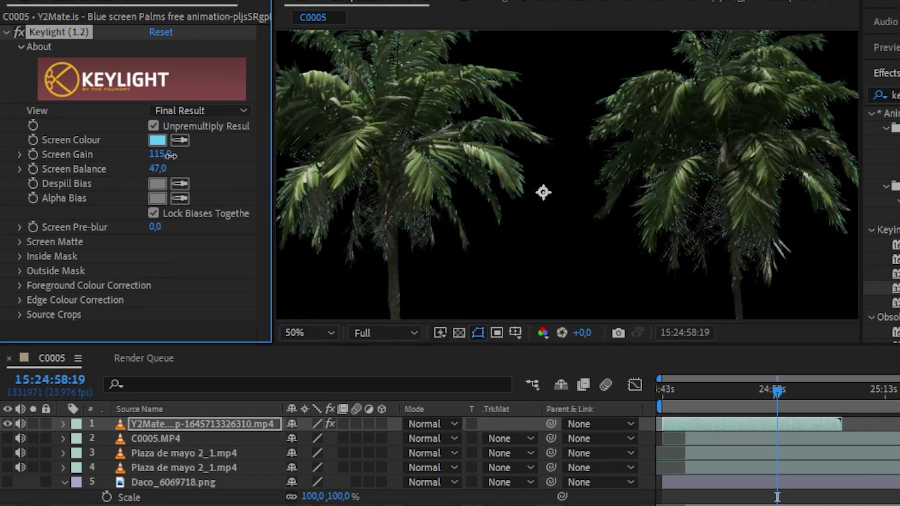
pyautogui.click(7, 439)
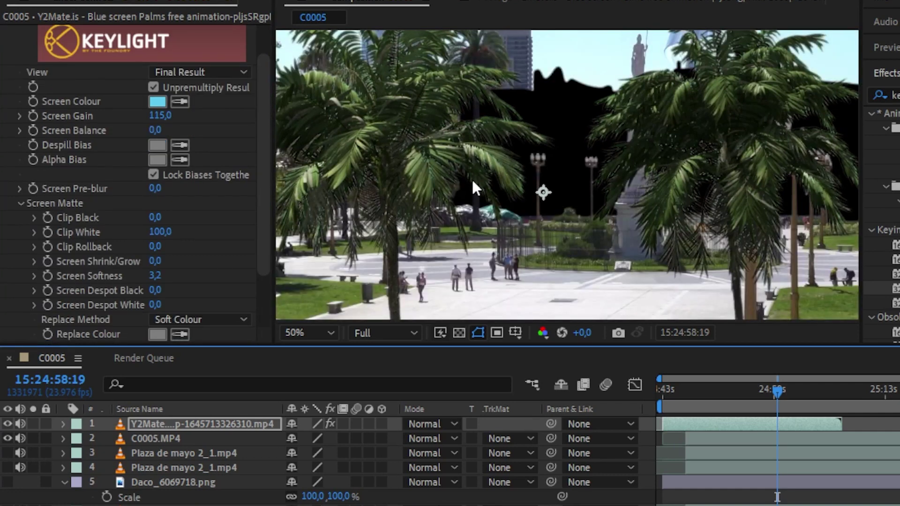
pyautogui.scroll(-2, 471, 178)
# - Move the keyed palms up-right over the plaza and start a Pen mask above one palm
pyautogui.moveTo(466, 266); pyautogui.dragTo(514, 227)
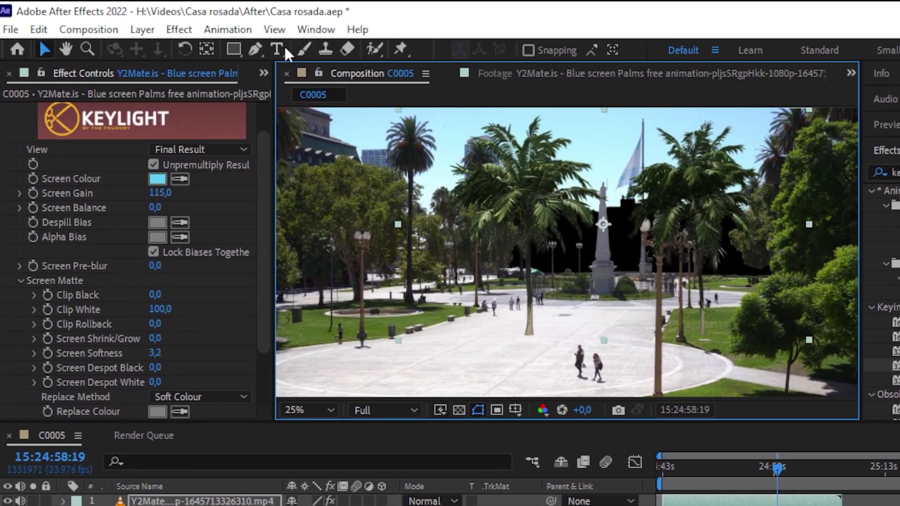
pyautogui.click(255, 49)
pyautogui.click(612, 113)
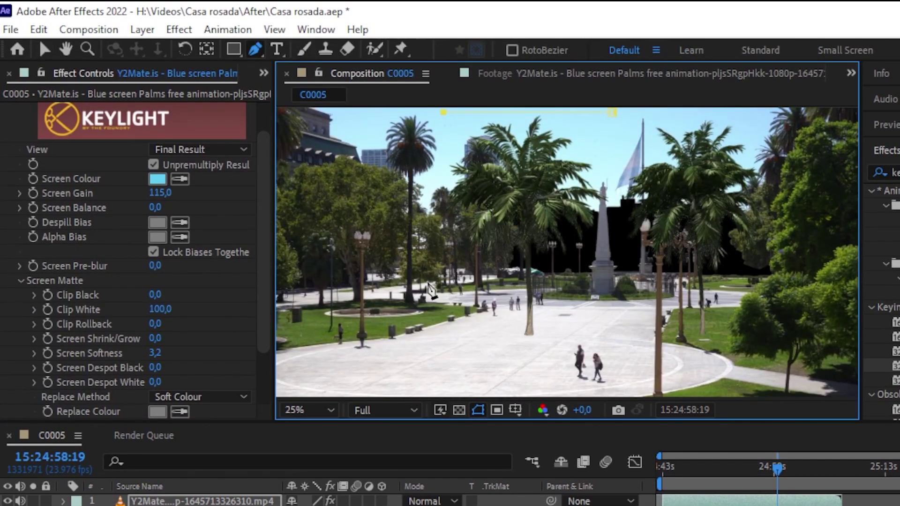
# - Close the mask around a single palm and scale the layer to 30%, moving it toward the gap
pyautogui.click(618, 121)
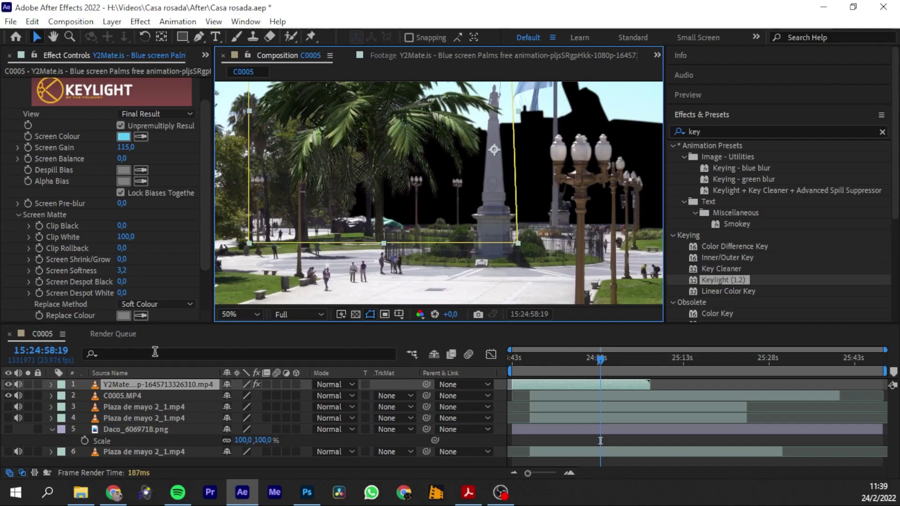
pyautogui.press('v')
pyautogui.press('m')
pyautogui.hotkey('shift', 'p')
pyautogui.hotkey('shift', 's')
pyautogui.moveTo(240, 429); pyautogui.dragTo(214, 429)
pyautogui.scroll(2, 346, 175)
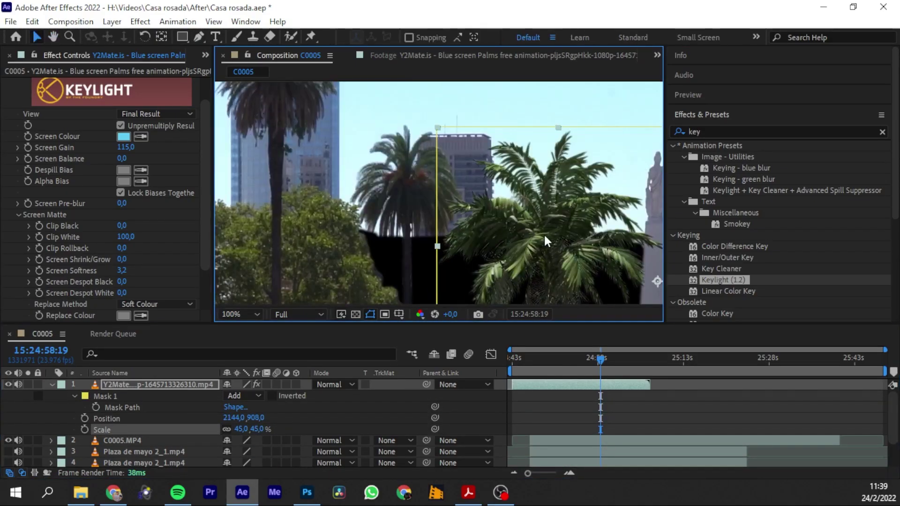
pyautogui.moveTo(544, 233)
pyautogui.mouseDown()
pyautogui.moveTo(447, 195)
pyautogui.moveTo(421, 167)
pyautogui.moveTo(426, 162)
pyautogui.mouseUp()
pyautogui.click(243, 429)
pyautogui.write('30')
pyautogui.press('Return')
# - Fine-tune the palm's scale, position and rotation to sit beside the black matte
pyautogui.scroll(1, 430, 208)
pyautogui.moveTo(240, 429); pyautogui.dragTo(247, 429)
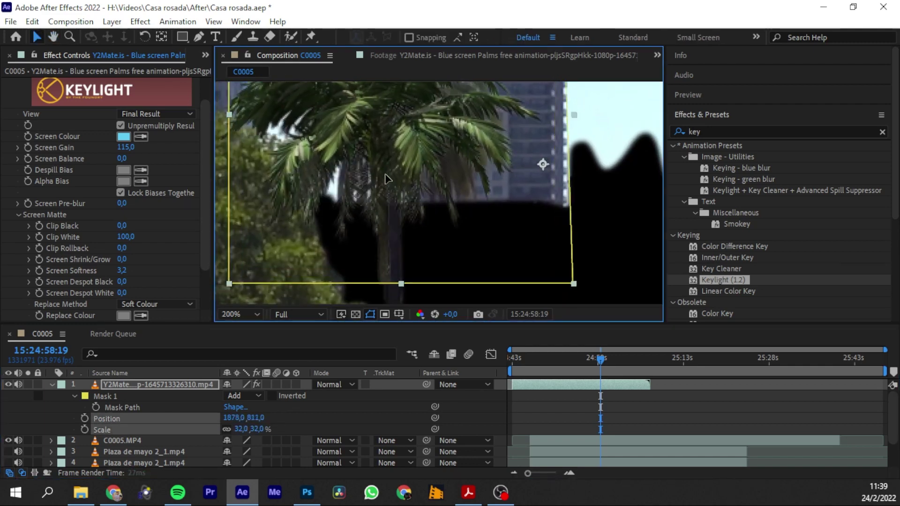
pyautogui.hotkey('shift', 'r')
pyautogui.moveTo(564, 159); pyautogui.dragTo(465, 128)
pyautogui.scroll(-1, 584, 144)
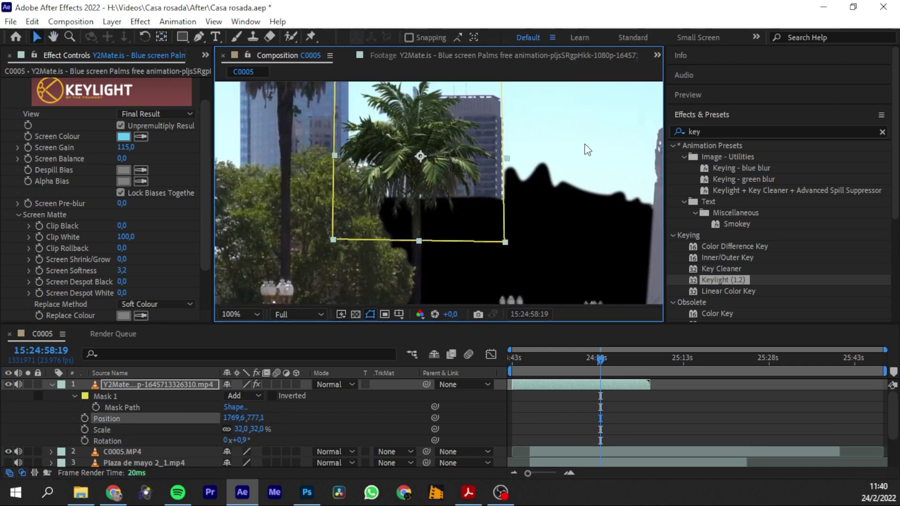
pyautogui.press('v')
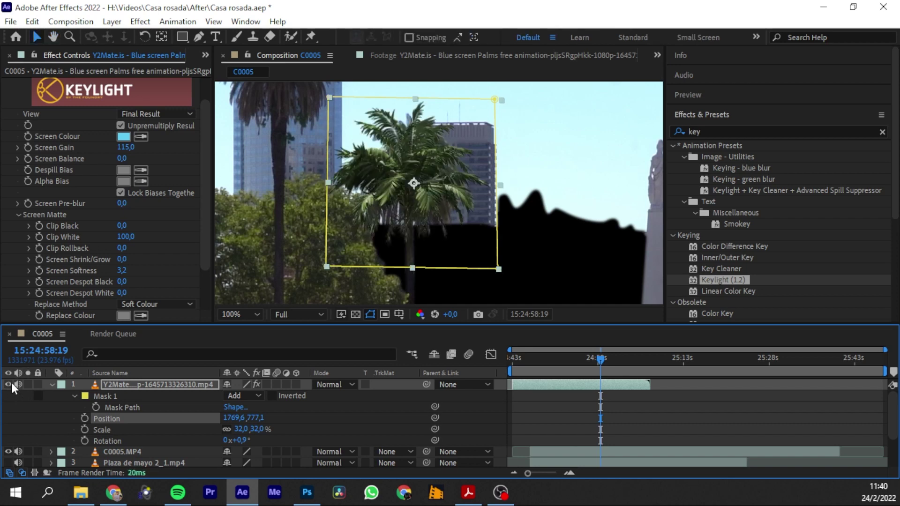
pyautogui.moveTo(240, 429); pyautogui.dragTo(232, 429)
pyautogui.scroll(-2, 128, 415)
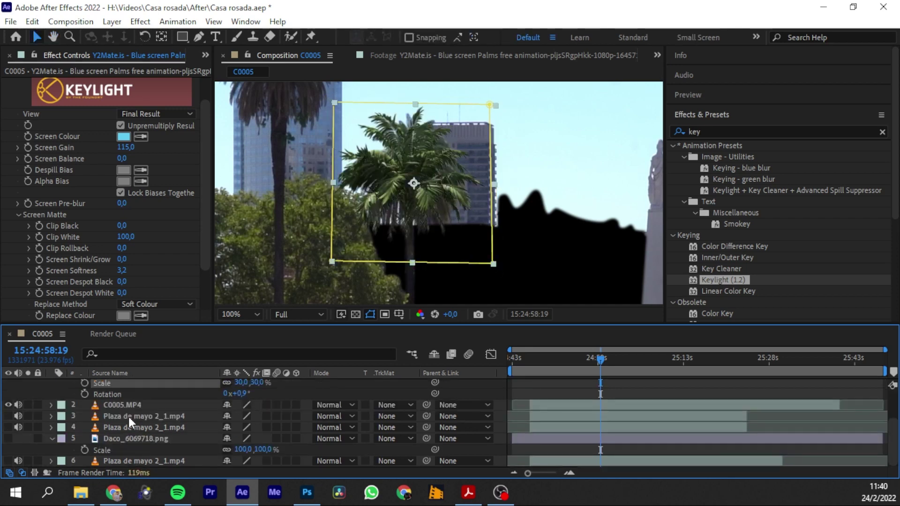
# - Drag C0005's mask vertices up-left to extend the black matte behind the palm
pyautogui.click(125, 404)
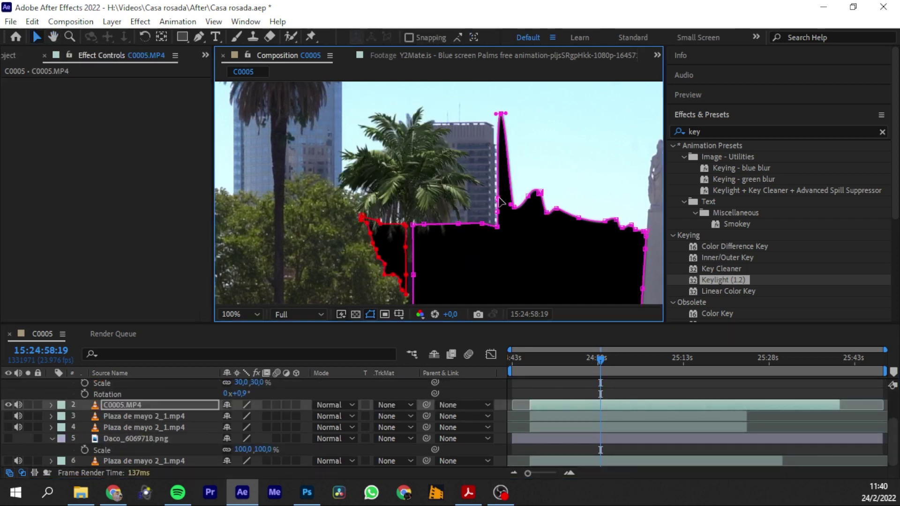
pyautogui.moveTo(457, 128); pyautogui.dragTo(390, 104)
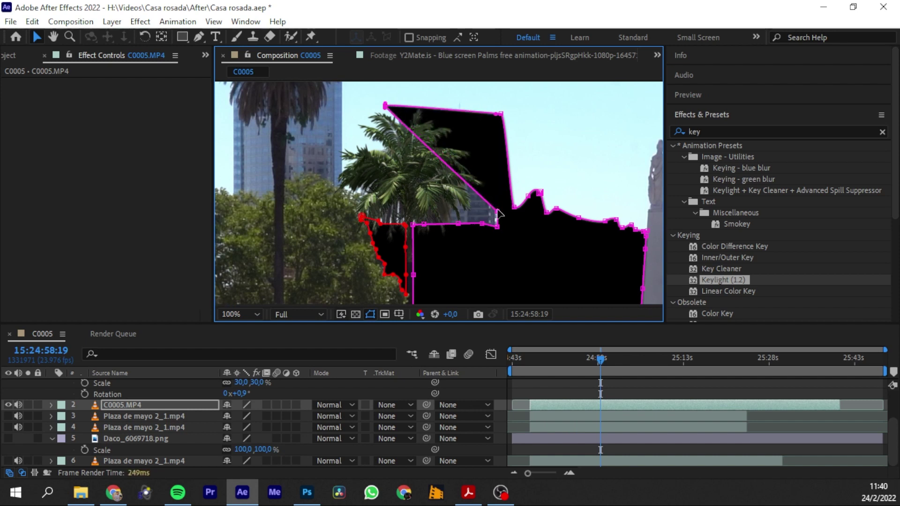
pyautogui.moveTo(370, 219); pyautogui.dragTo(357, 184)
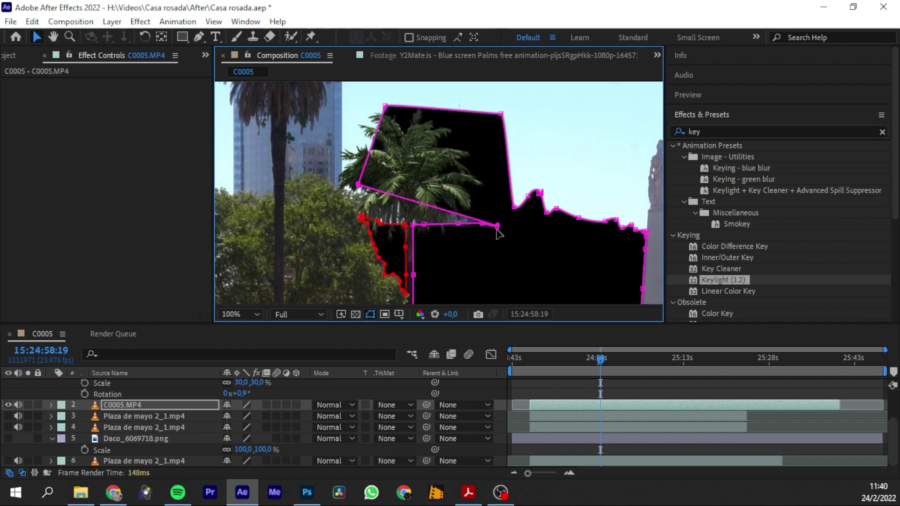
pyautogui.moveTo(481, 226); pyautogui.dragTo(427, 226)
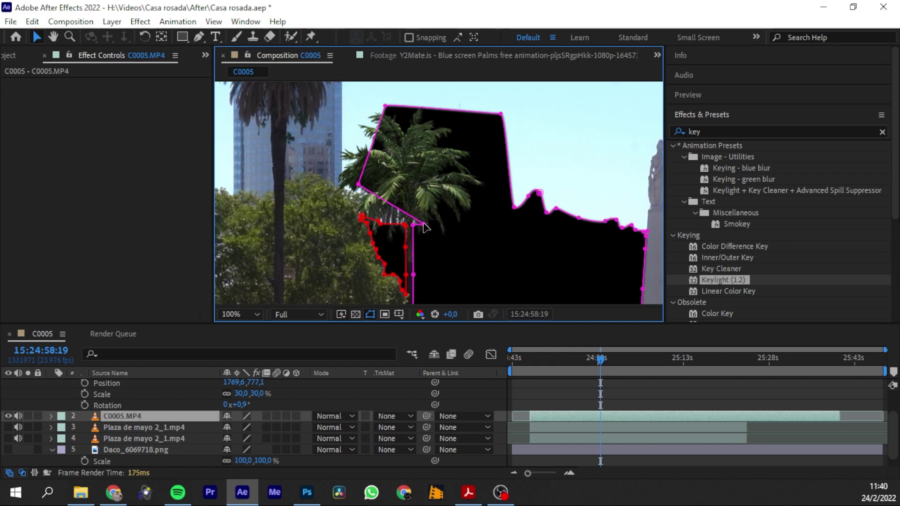
pyautogui.scroll(-4, 497, 237)
# - Duplicate the palm layer and start the copy at the original's out point
pyautogui.moveTo(550, 359); pyautogui.dragTo(538, 362)
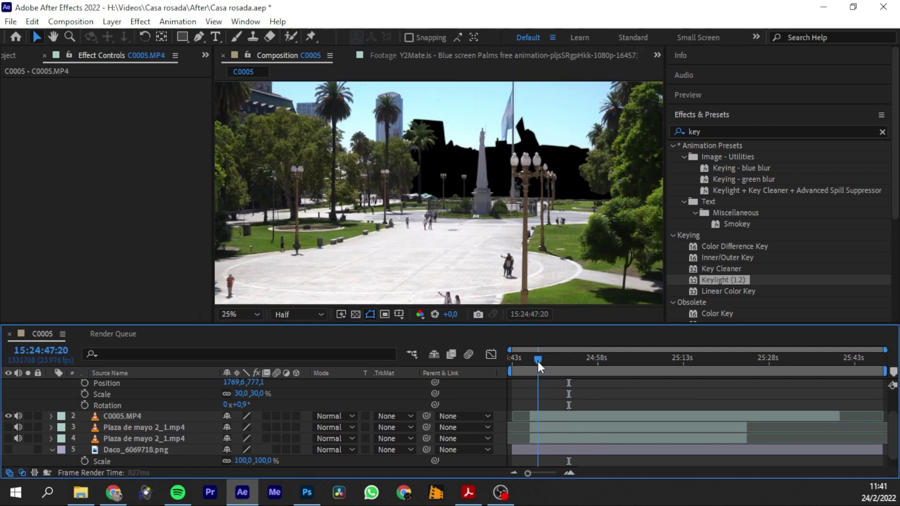
pyautogui.scroll(3, 591, 384)
pyautogui.click(580, 384)
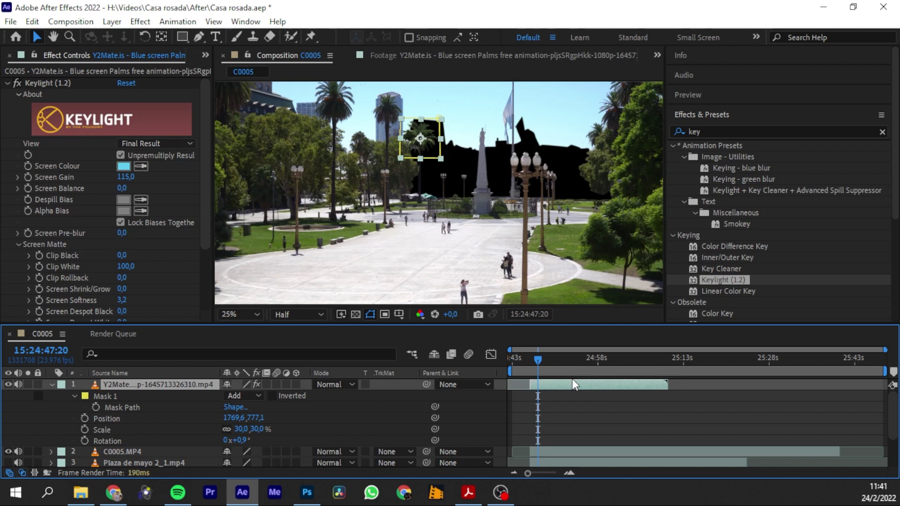
pyautogui.press('i')
pyautogui.press('b')
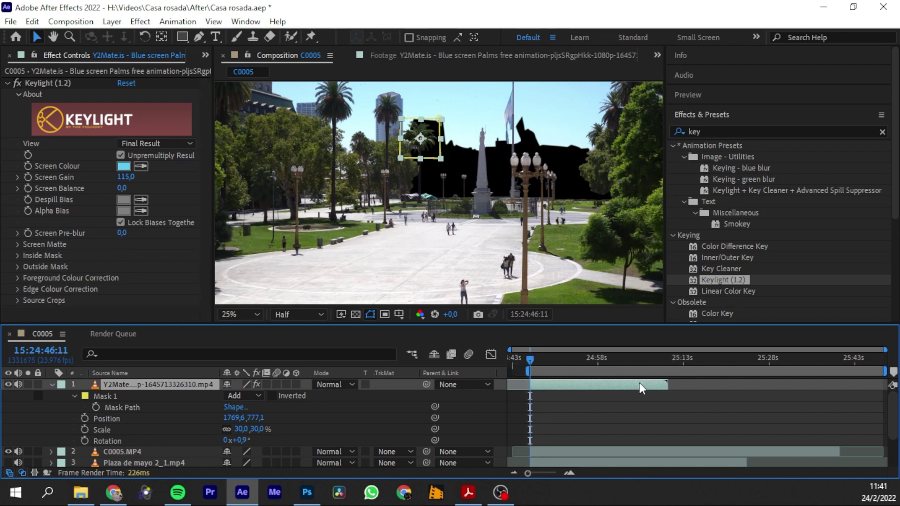
pyautogui.hotkey('ctrl', 'd')
pyautogui.moveTo(647, 384); pyautogui.dragTo(770, 367)
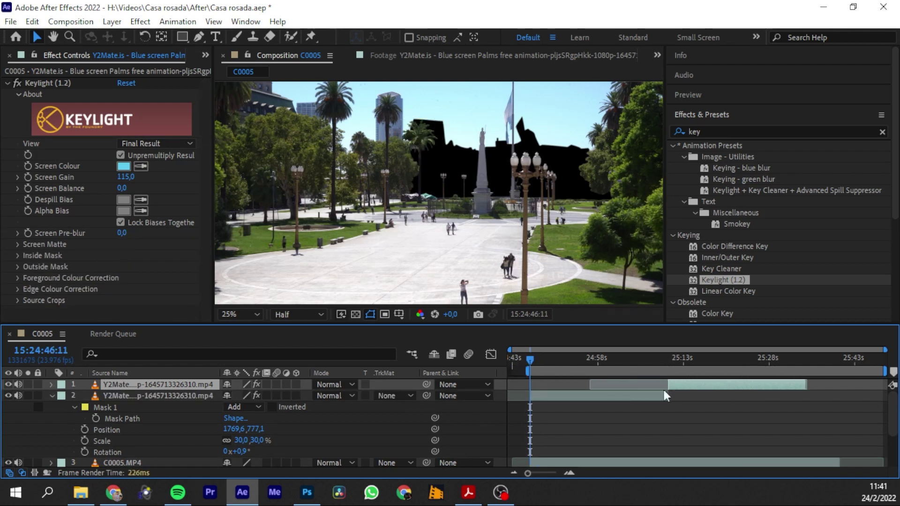
# - Time-reverse the palm copy, then duplicate it and offset the third copy later
pyautogui.rightClick(164, 385)
pyautogui.moveTo(178, 174)
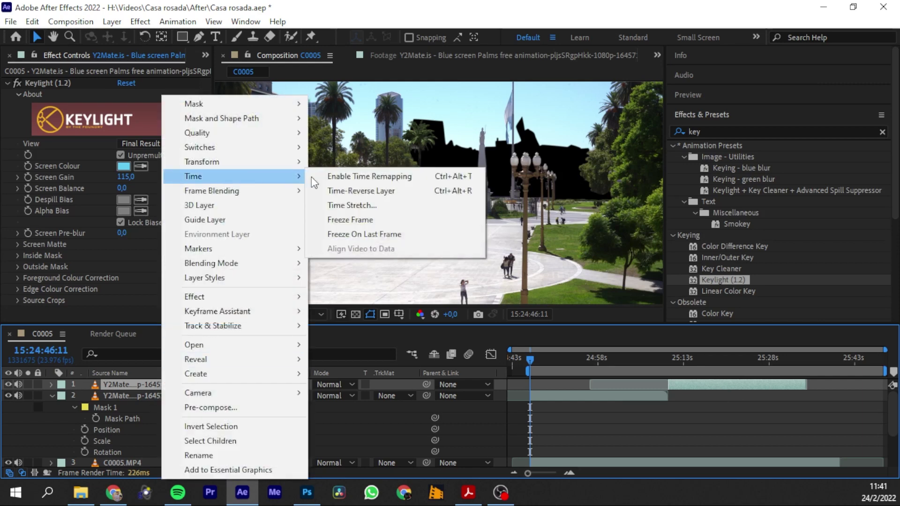
pyautogui.click(361, 190)
pyautogui.click(641, 397)
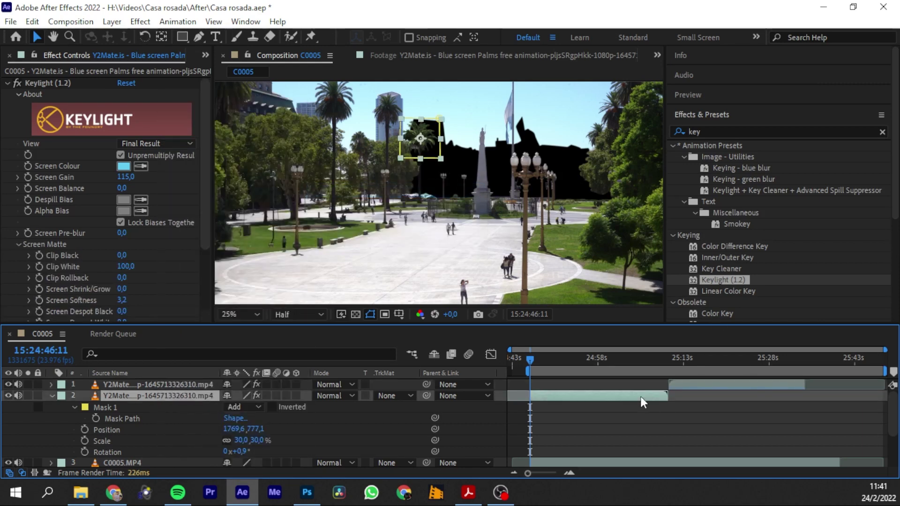
pyautogui.hotkey('ctrl', 'd')
pyautogui.moveTo(600, 395)
pyautogui.mouseDown()
pyautogui.moveTo(819, 379)
pyautogui.moveTo(811, 396)
pyautogui.mouseUp()
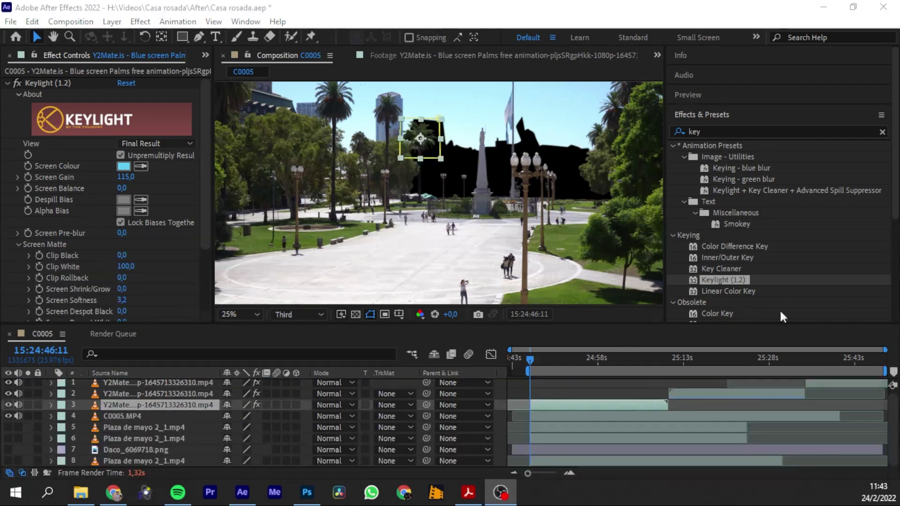
# - Apply Levels to the palm with Input White 37027,8, Gamma 1,18 and Output White 21826,1
pyautogui.write('eve')
pyautogui.click(723, 213)
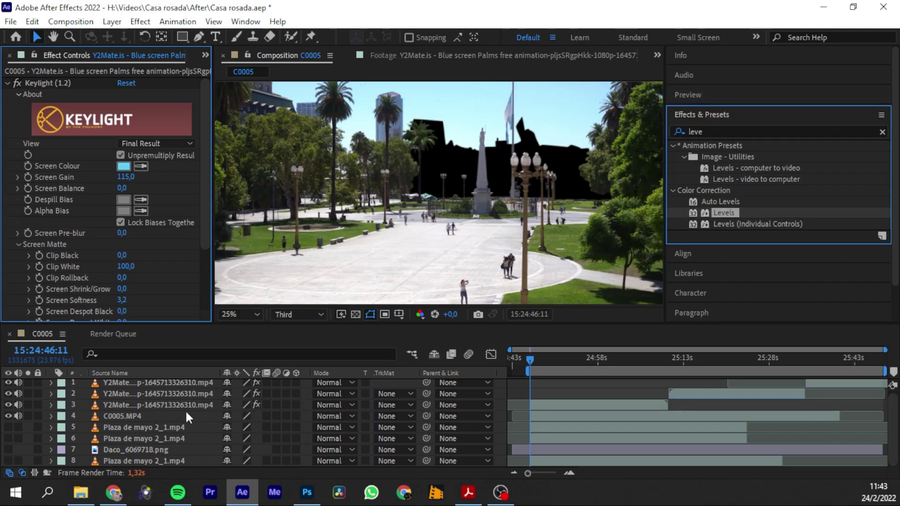
pyautogui.moveTo(193, 413); pyautogui.dragTo(185, 410)
pyautogui.scroll(4, 431, 210)
pyautogui.moveTo(207, 241); pyautogui.dragTo(197, 241)
pyautogui.moveTo(274, 289); pyautogui.dragTo(253, 289)
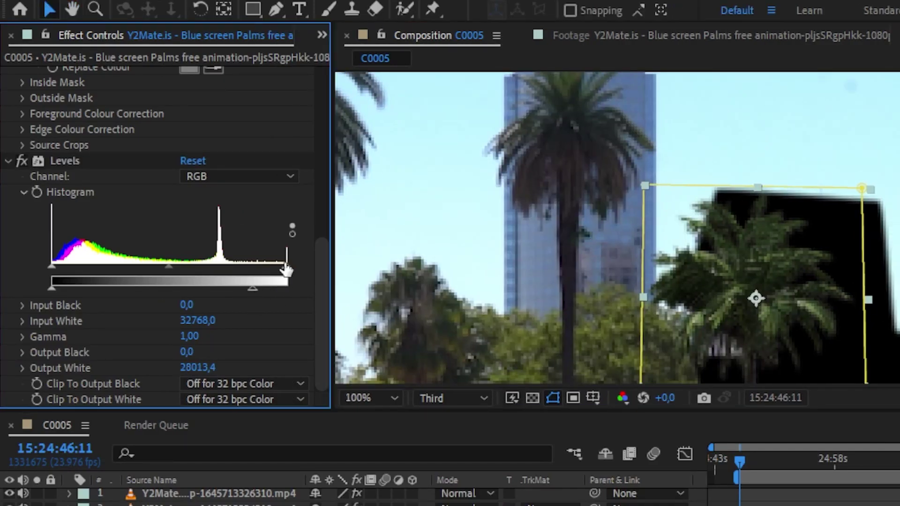
pyautogui.moveTo(169, 266); pyautogui.dragTo(179, 265)
pyautogui.moveTo(237, 287); pyautogui.dragTo(228, 288)
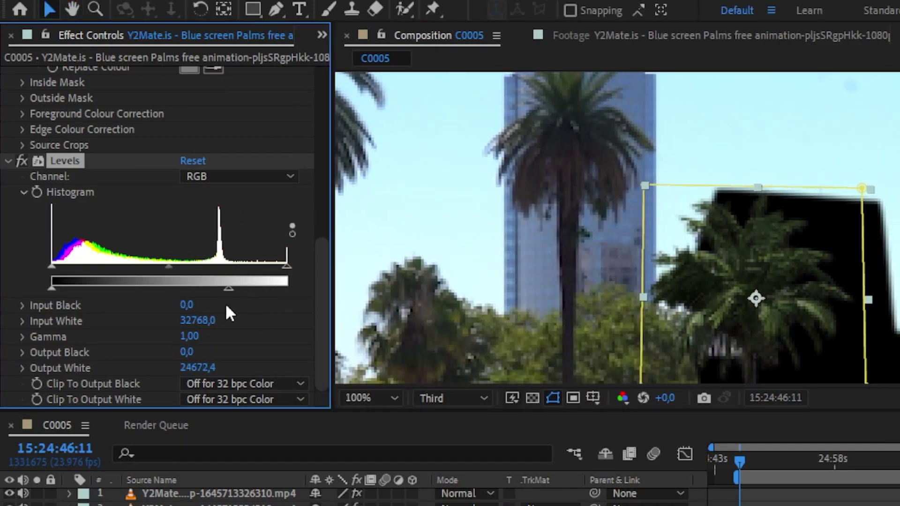
pyautogui.scroll(2, 20, 199)
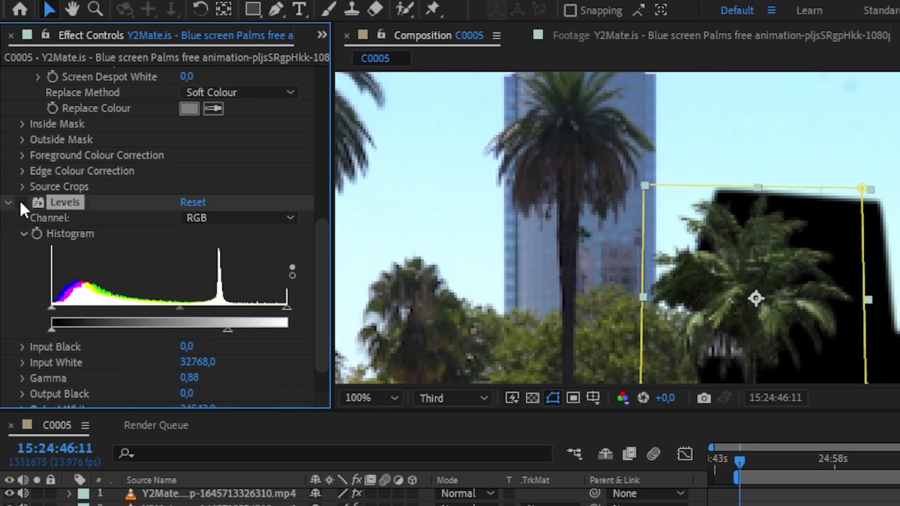
pyautogui.press(',')
pyautogui.press(',')
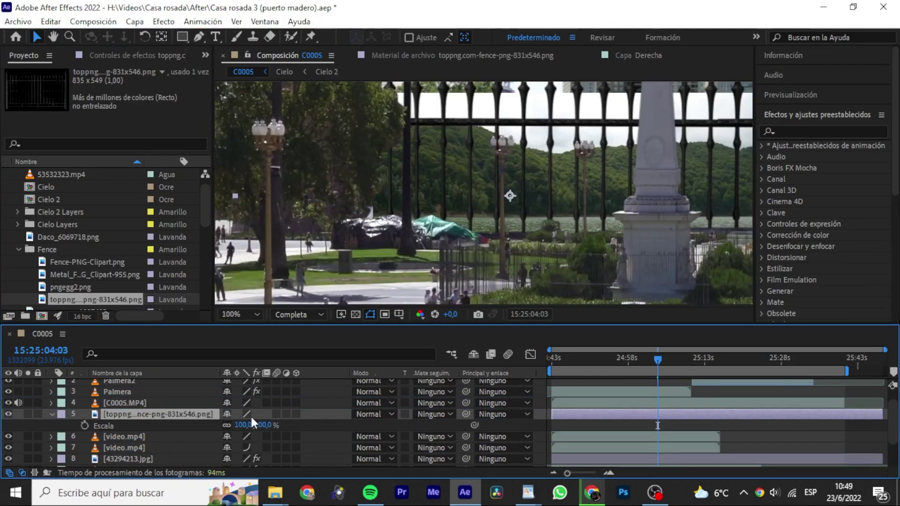
# - Scale the fence image to 15% and duplicate it, sliding a copy along to extend the fence
pyautogui.moveTo(251, 425); pyautogui.dragTo(187, 423)
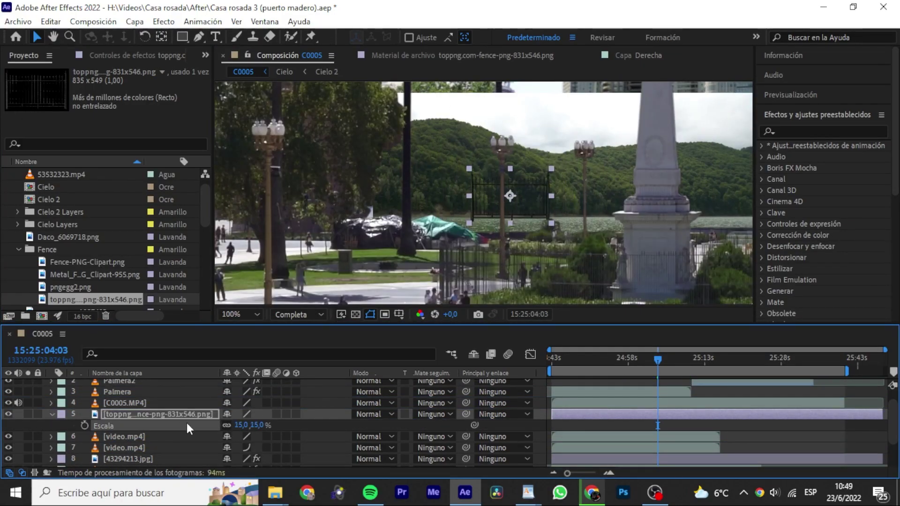
pyautogui.scroll(1, 520, 246)
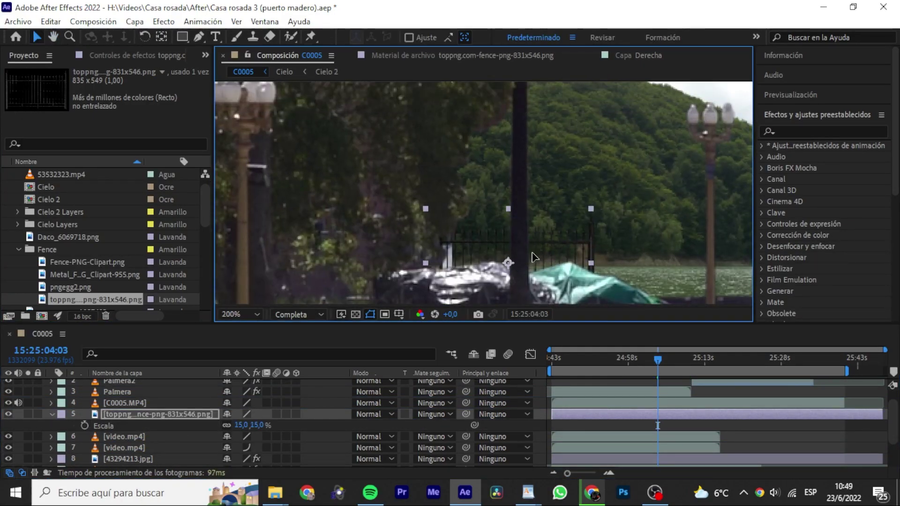
pyautogui.moveTo(542, 249)
pyautogui.mouseDown()
pyautogui.moveTo(368, 177)
pyautogui.moveTo(549, 137)
pyautogui.mouseUp()
pyautogui.hotkey('ctrl', 'd')
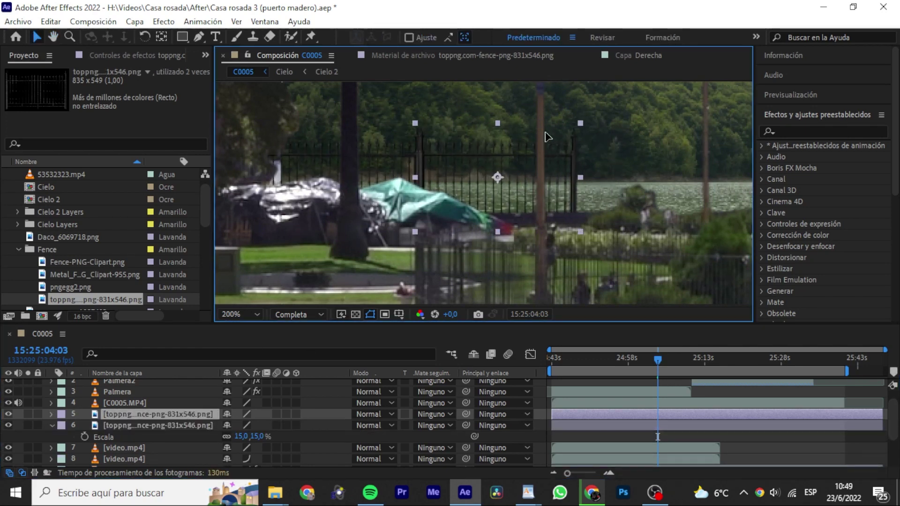
pyautogui.hotkey('ctrl', 'd')
pyautogui.moveTo(581, 218); pyautogui.dragTo(430, 223)
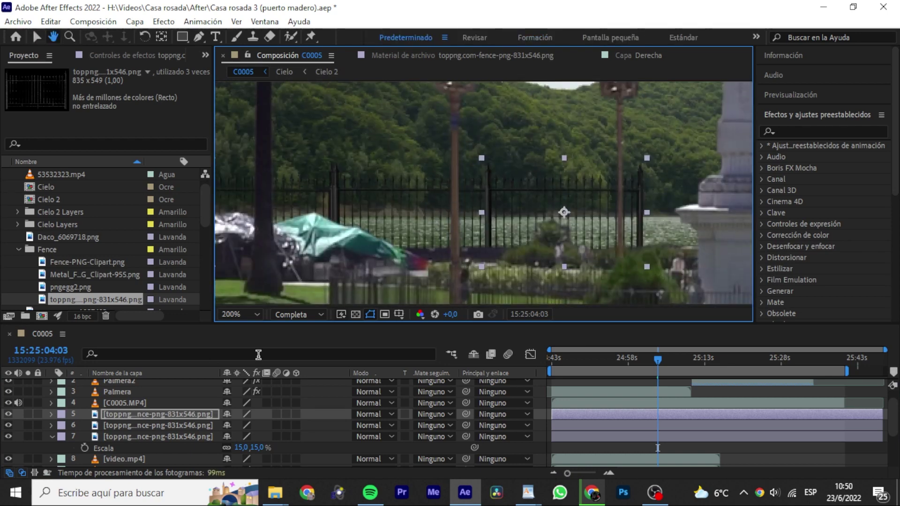
pyautogui.moveTo(535, 198); pyautogui.dragTo(404, 204)
# - Duplicate three fence copies and move them further right along the fence line
pyautogui.click(126, 426)
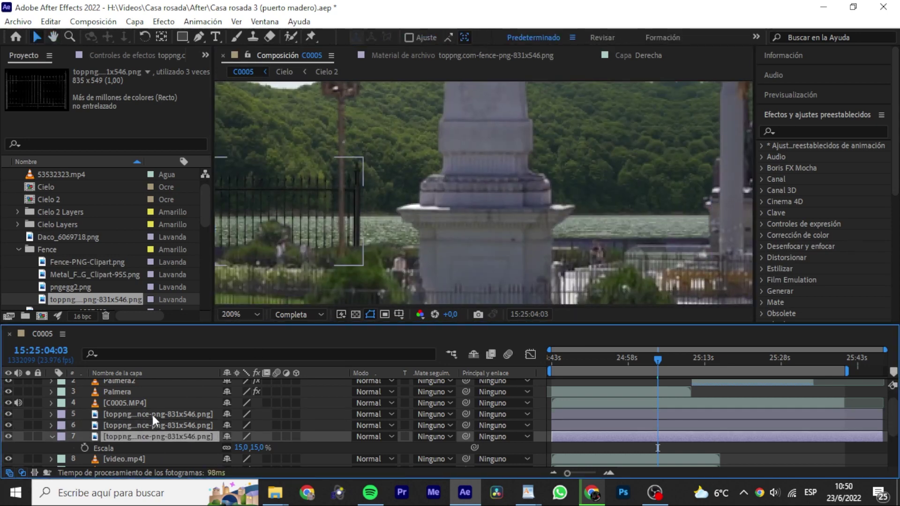
pyautogui.keyDown('shift'); pyautogui.click(159, 437); pyautogui.keyUp('shift')
pyautogui.hotkey('ctrl', 'd')
pyautogui.moveTo(335, 225); pyautogui.dragTo(391, 239)
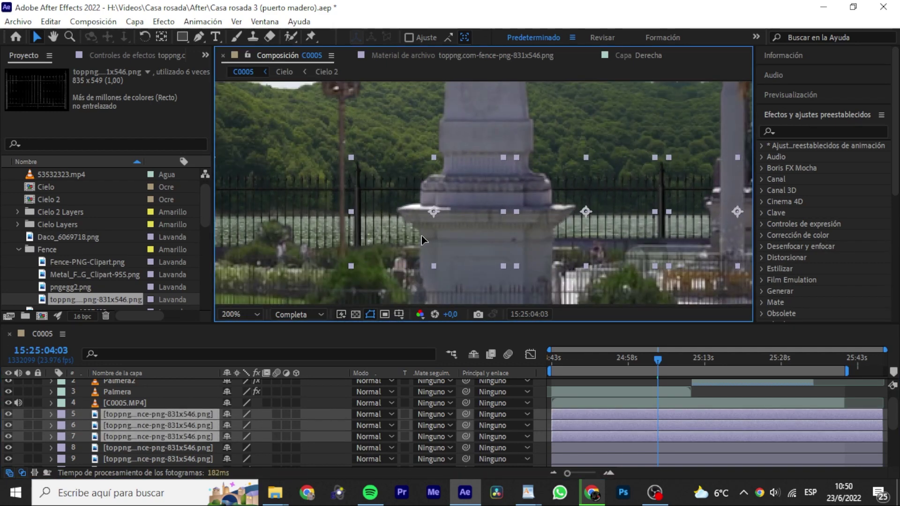
pyautogui.hotkey('ctrl', 'shift', 'a')
pyautogui.moveTo(457, 212); pyautogui.dragTo(361, 195)
pyautogui.press('/')
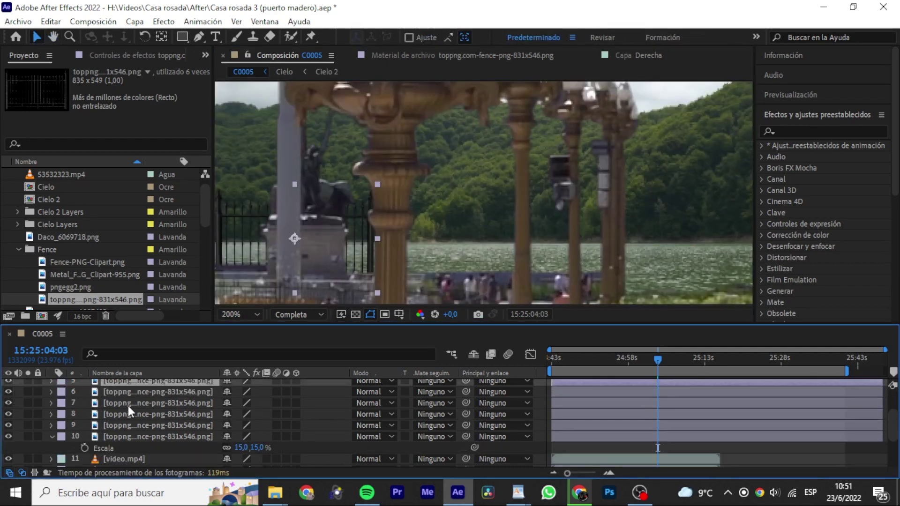
# - Add more fence copies by duplicating another three layers, then two more
pyautogui.click(173, 414)
pyautogui.keyDown('shift'); pyautogui.click(159, 437); pyautogui.keyUp('shift')
pyautogui.hotkey('ctrl', 'd')
pyautogui.scroll(2, 417, 210)
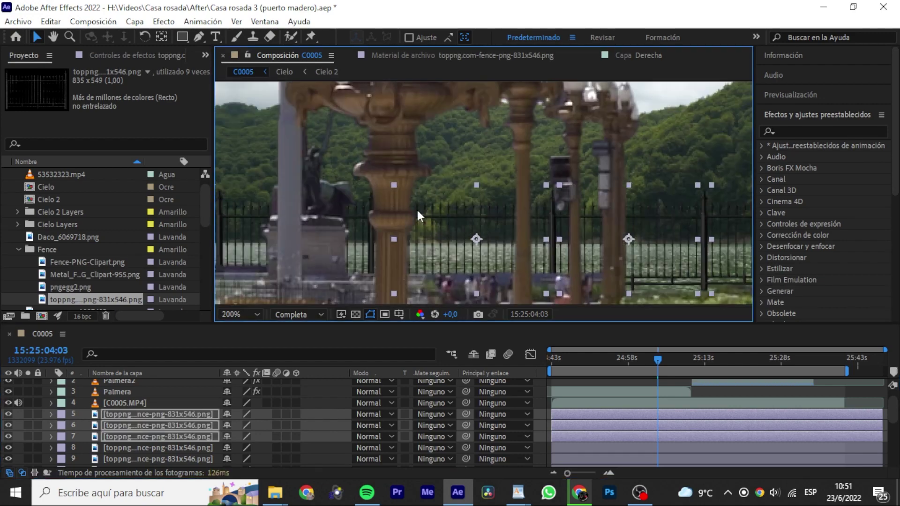
pyautogui.scroll(2, 417, 210)
pyautogui.scroll(-2, 569, 213)
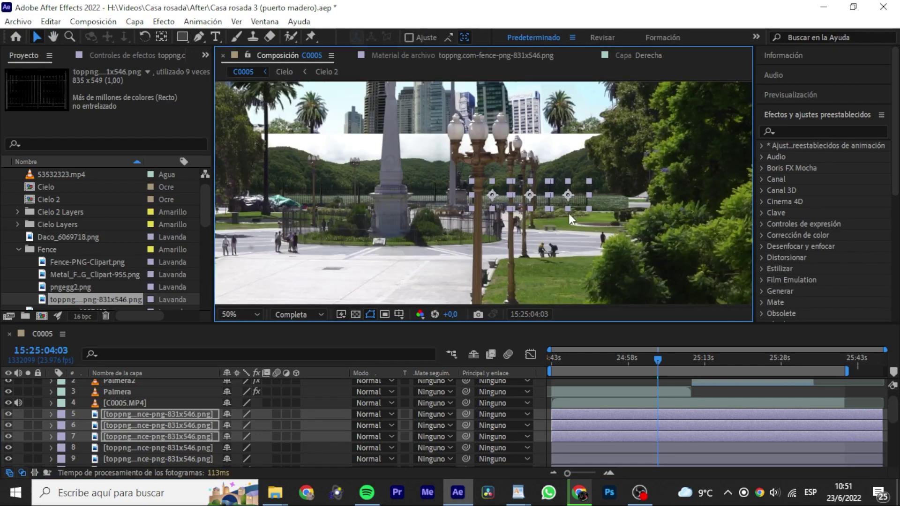
pyautogui.scroll(1, 569, 213)
pyautogui.click(140, 413)
pyautogui.keyDown('shift'); pyautogui.click(162, 425); pyautogui.keyUp('shift')
pyautogui.hotkey('ctrl', 'd')
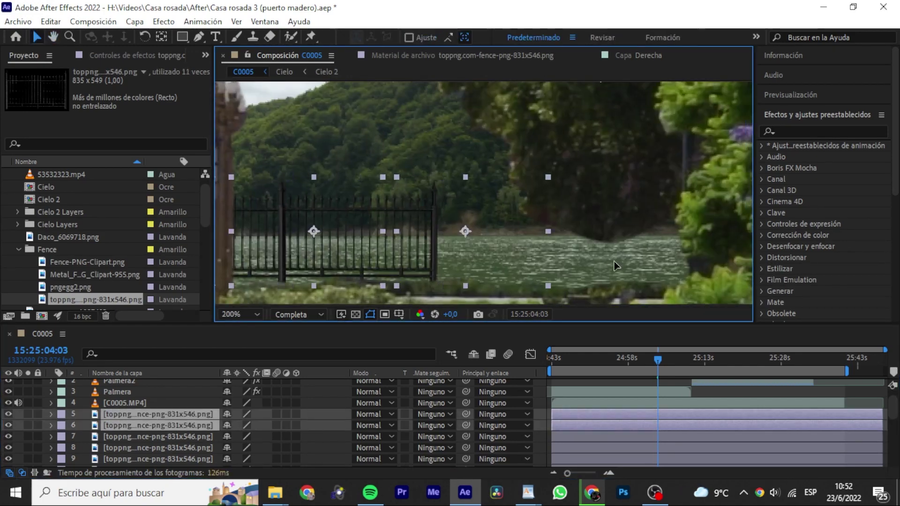
pyautogui.scroll(2, 578, 260)
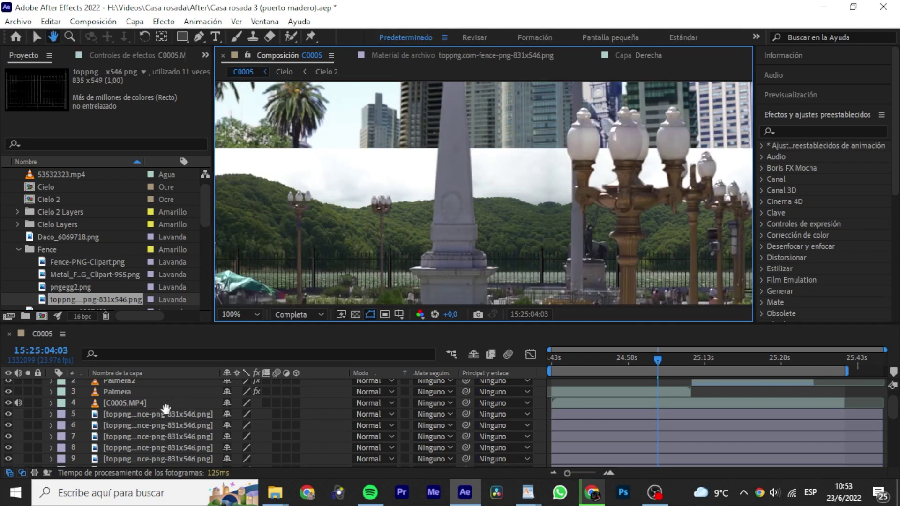
# - Pre-compose all fence layers through layer 15 into a precomp named Reja
pyautogui.click(164, 417)
pyautogui.scroll(-3, 165, 415)
pyautogui.keyDown('shift'); pyautogui.click(134, 393); pyautogui.keyUp('shift')
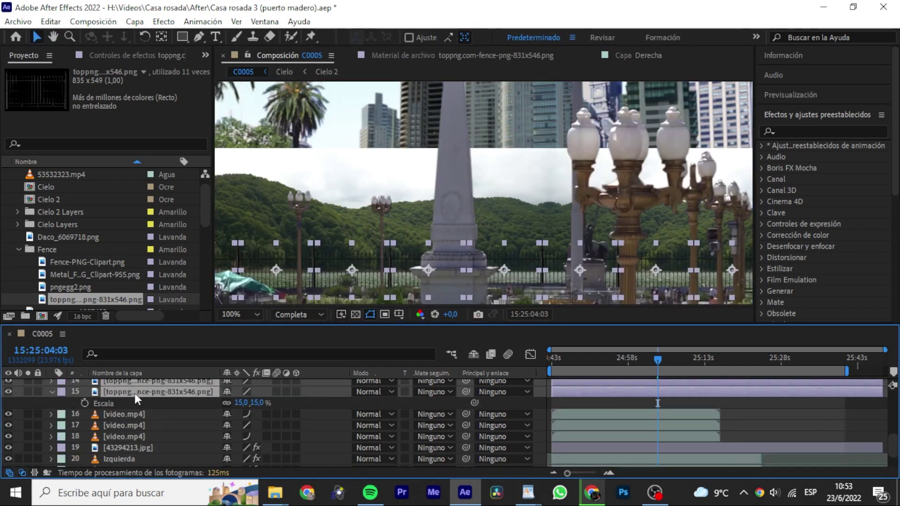
pyautogui.rightClick(147, 389)
pyautogui.click(178, 395)
pyautogui.write('Reja')
pyautogui.press('Return')
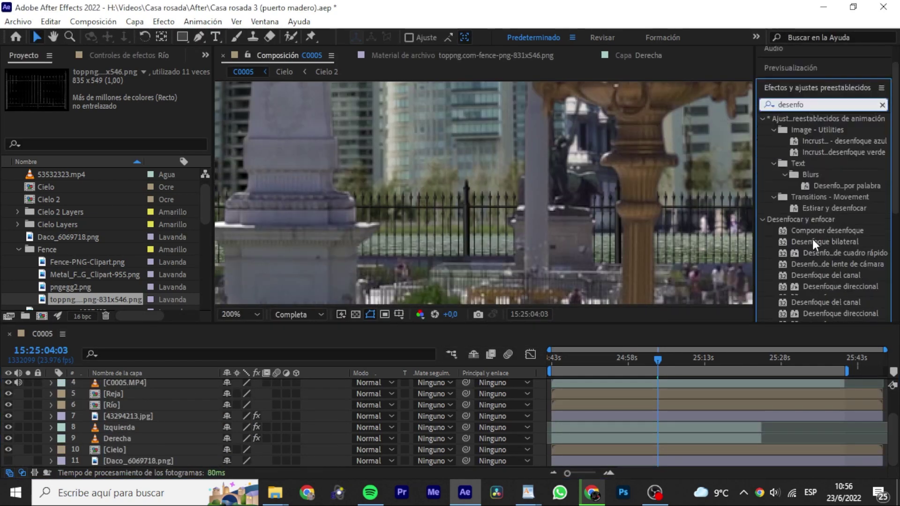
# - Apply a Gaussian Blur to the Reja precomp
pyautogui.moveTo(188, 356); pyautogui.dragTo(141, 393)
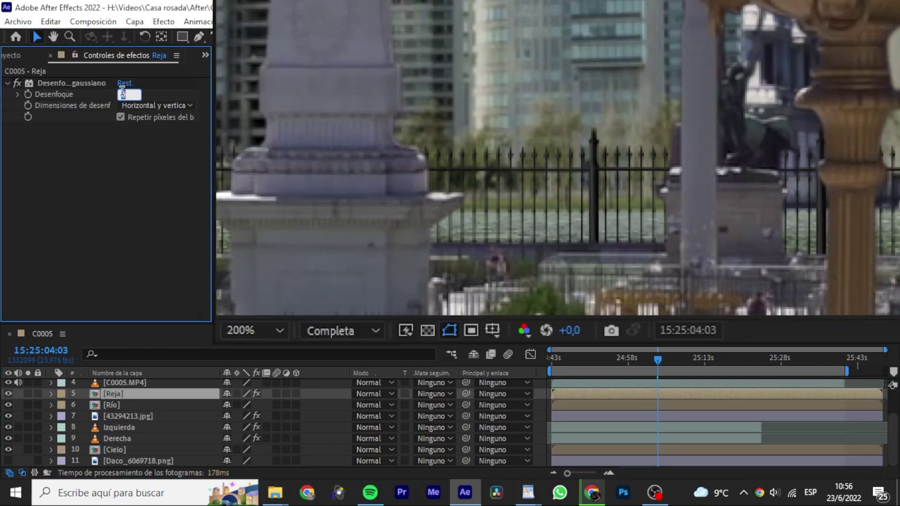
pyautogui.press('Return')
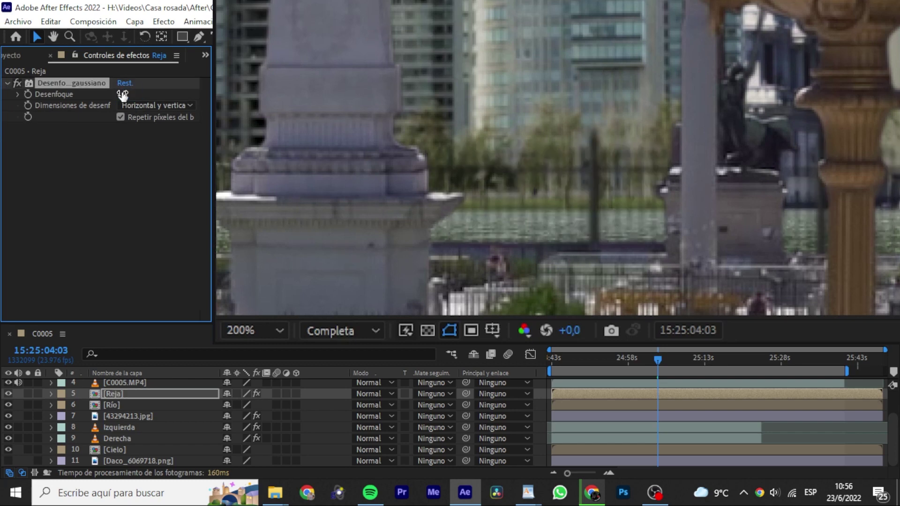
pyautogui.scroll(-2, 859, 190)
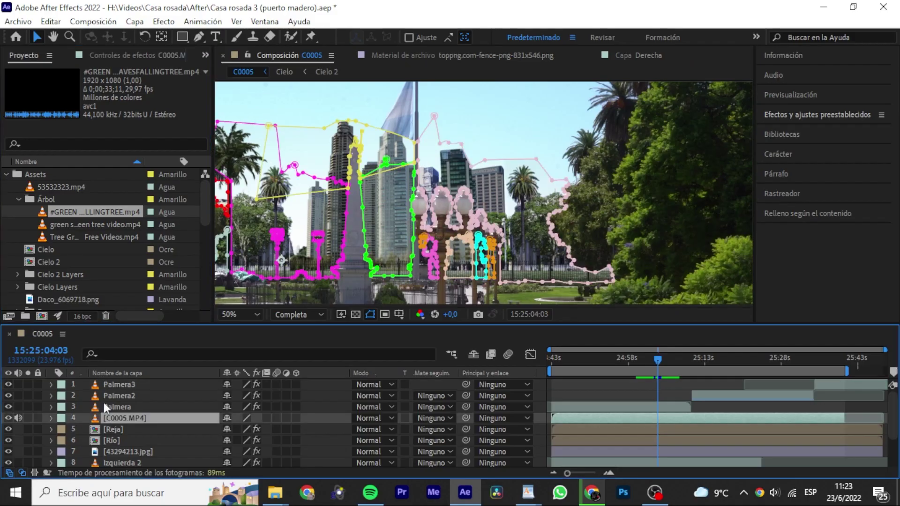
# - Key the tree footage with Croma lineal, Color Tolerance 26 and Edge Feather 2,0
pyautogui.hotkey('ctrl', 'shift', 'e')
pyautogui.click(825, 131)
pyautogui.write('croma')
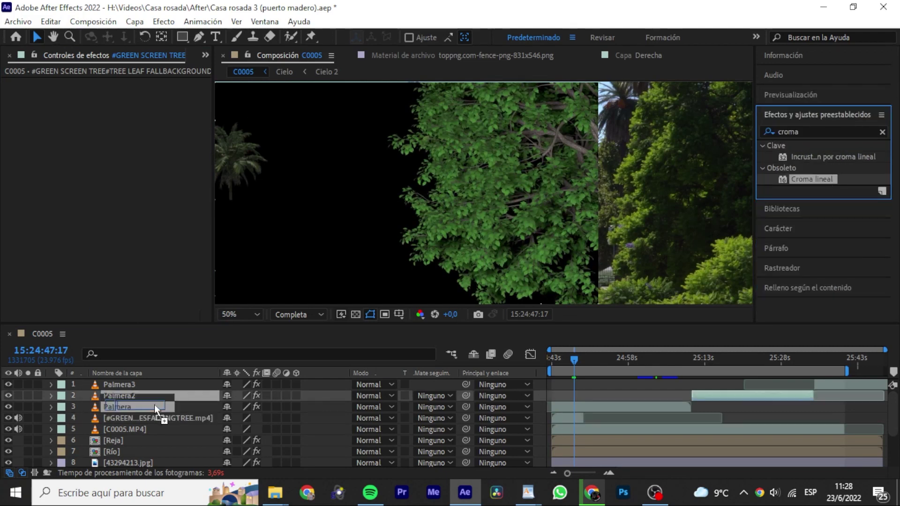
pyautogui.moveTo(812, 179); pyautogui.dragTo(155, 417)
pyautogui.moveTo(122, 128); pyautogui.dragTo(125, 126)
pyautogui.moveTo(121, 105); pyautogui.dragTo(134, 101)
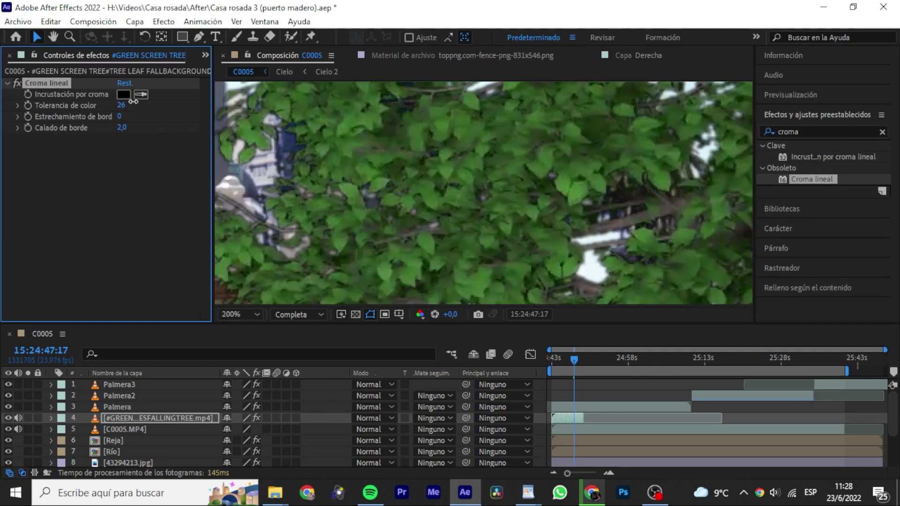
pyautogui.press(',')
pyautogui.press(',')
# - Draw a Pen mask around the tree canopy and widen its feather at the top
pyautogui.press('g')
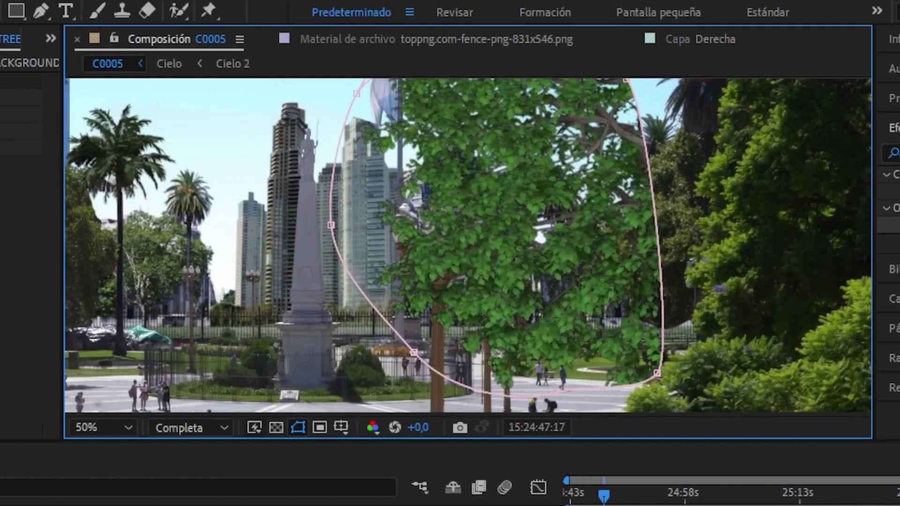
pyautogui.scroll(2, 371, 300)
pyautogui.scroll(2, 416, 346)
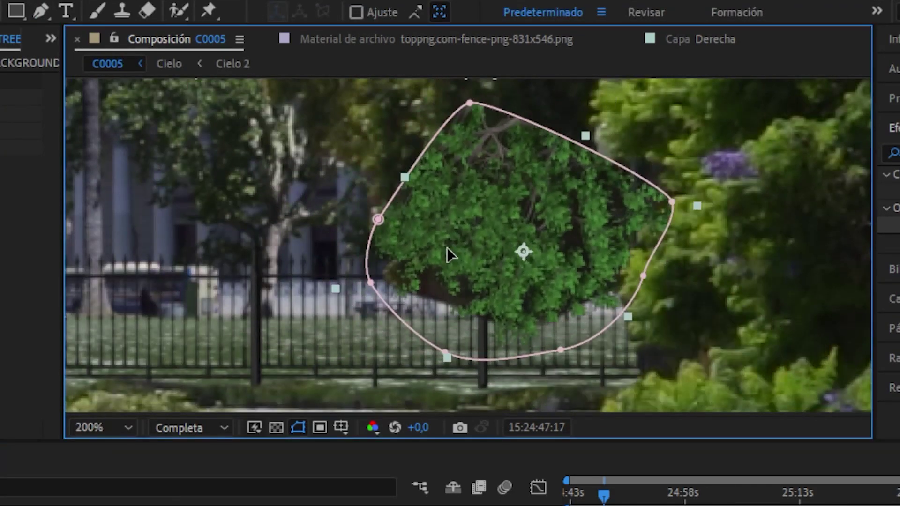
pyautogui.moveTo(640, 275); pyautogui.dragTo(600, 317)
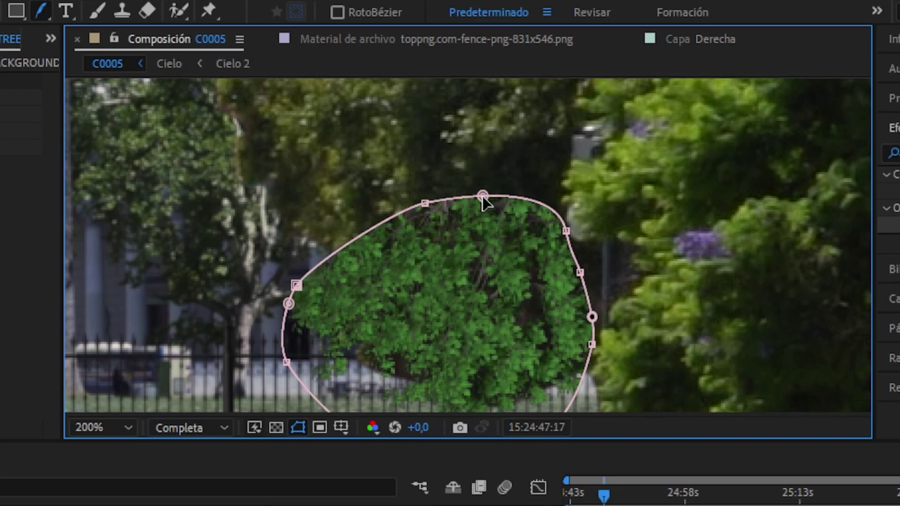
pyautogui.moveTo(470, 159); pyautogui.dragTo(465, 154)
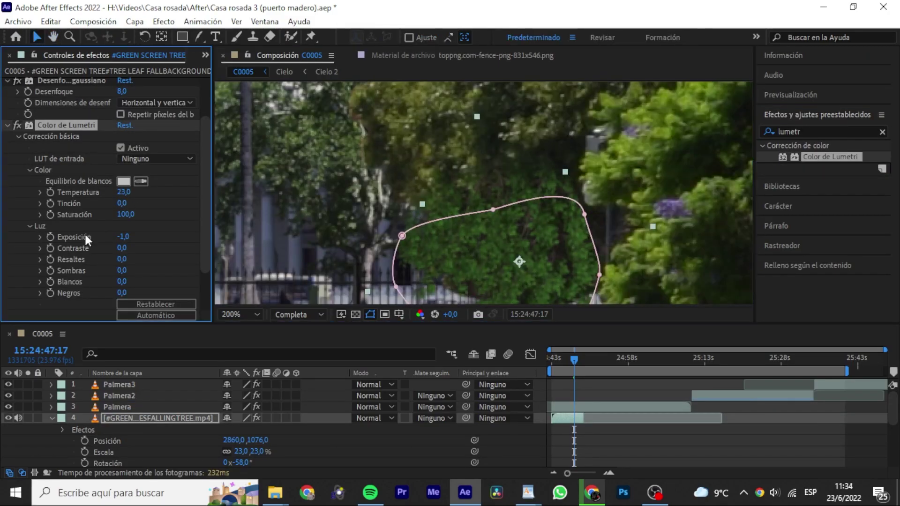
# - Set Blacks to -10 in the tree's Lumetri grade
pyautogui.click(122, 292)
pyautogui.write('-10')
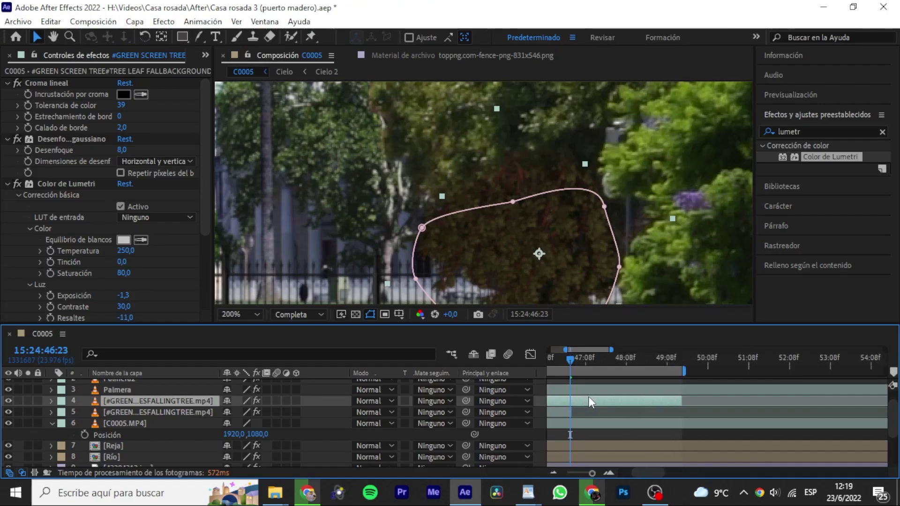
# - Time-reverse the selected tree layers
pyautogui.rightClick(589, 401)
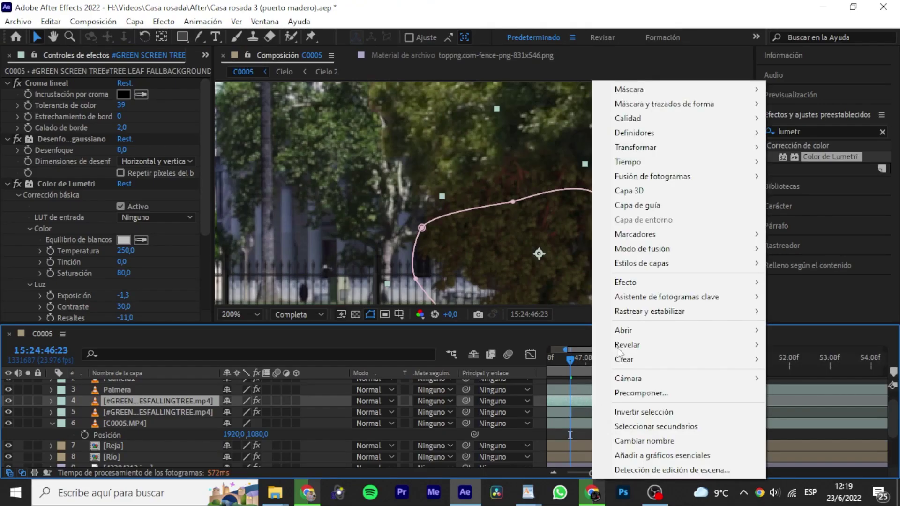
pyautogui.moveTo(630, 86)
pyautogui.click(563, 109)
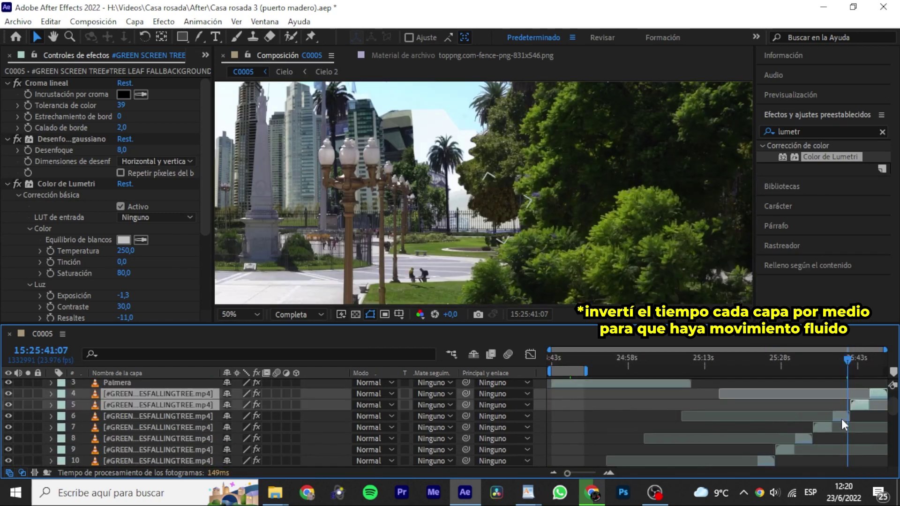
# - Pre-compose the selected tree layers into a precomp named Pasto
pyautogui.rightClick(565, 457)
pyautogui.click(614, 414)
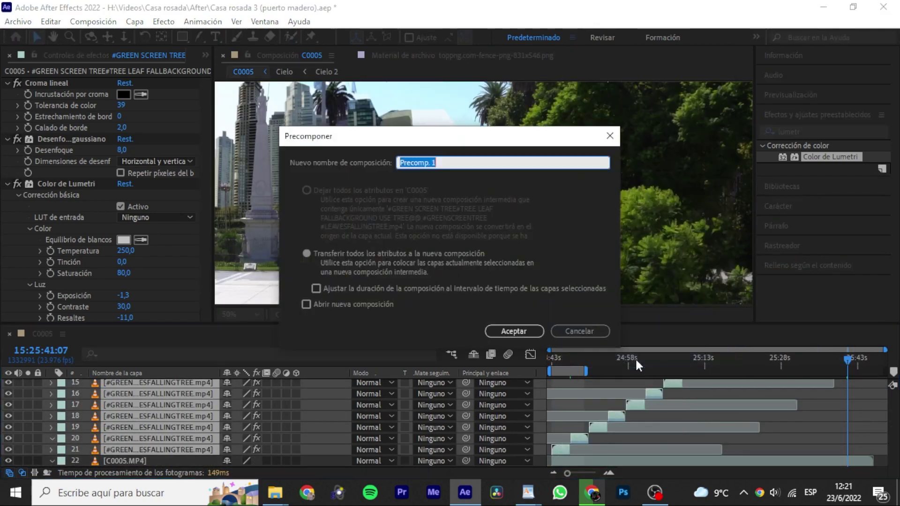
pyautogui.write('Pasto')
pyautogui.press('Return')
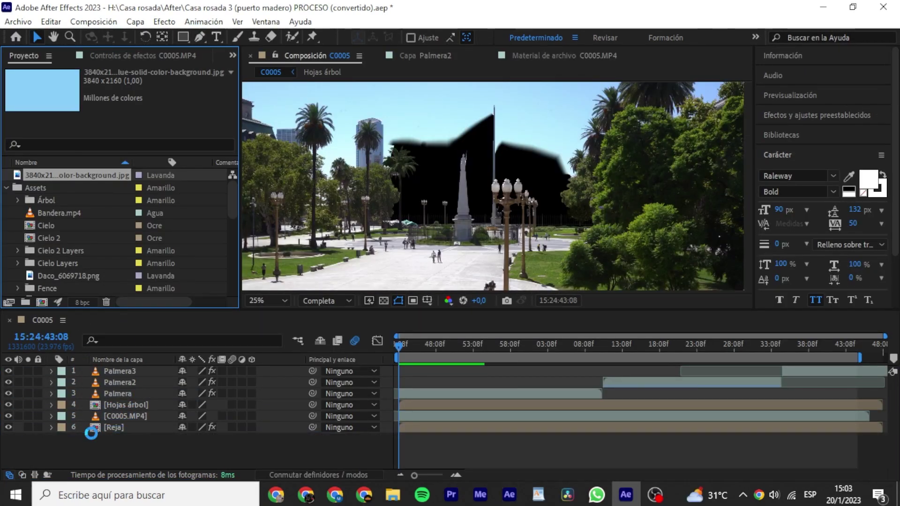
# - Apply Tinción to the sky background and map its colours to light sky blue
pyautogui.scroll(2, 474, 176)
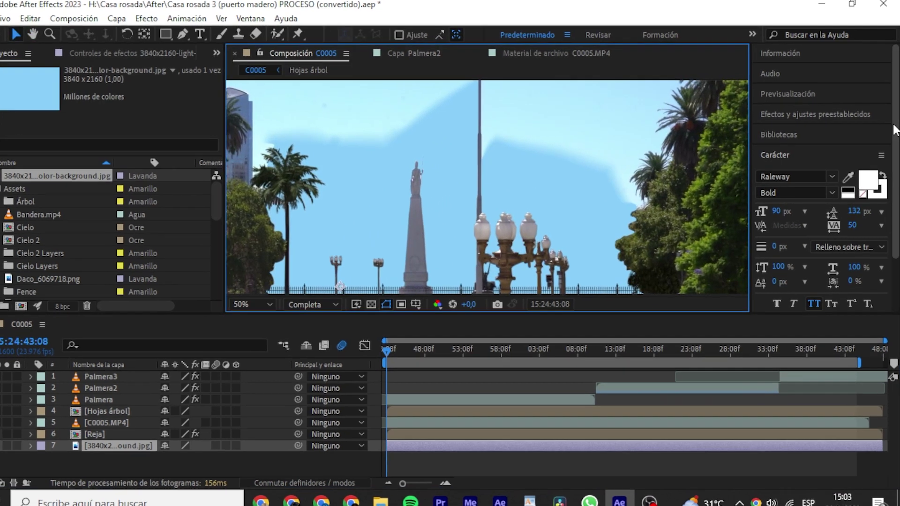
pyautogui.click(816, 115)
pyautogui.click(825, 131)
pyautogui.write('tinci')
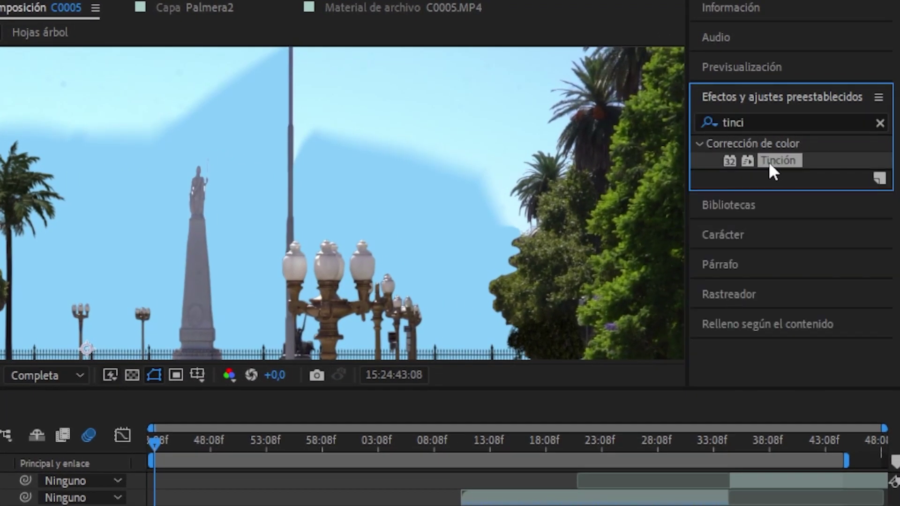
pyautogui.moveTo(769, 161); pyautogui.dragTo(149, 478)
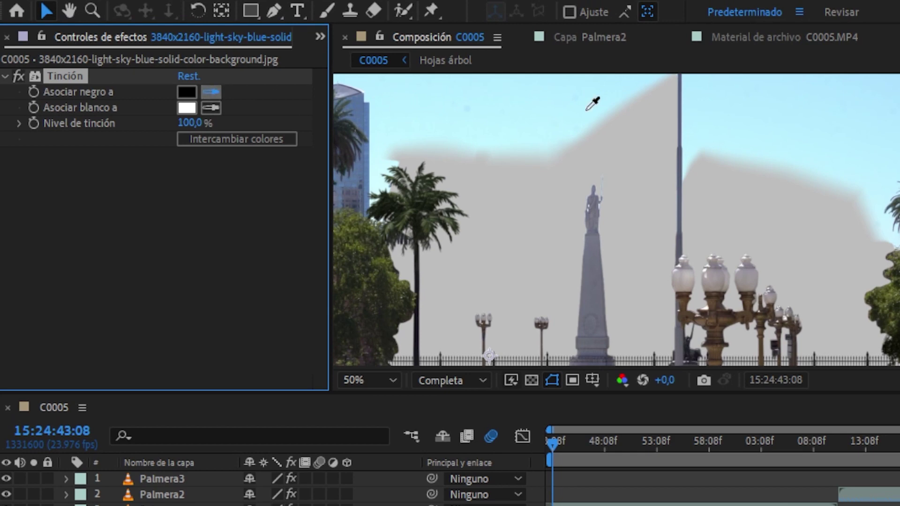
pyautogui.click(586, 109)
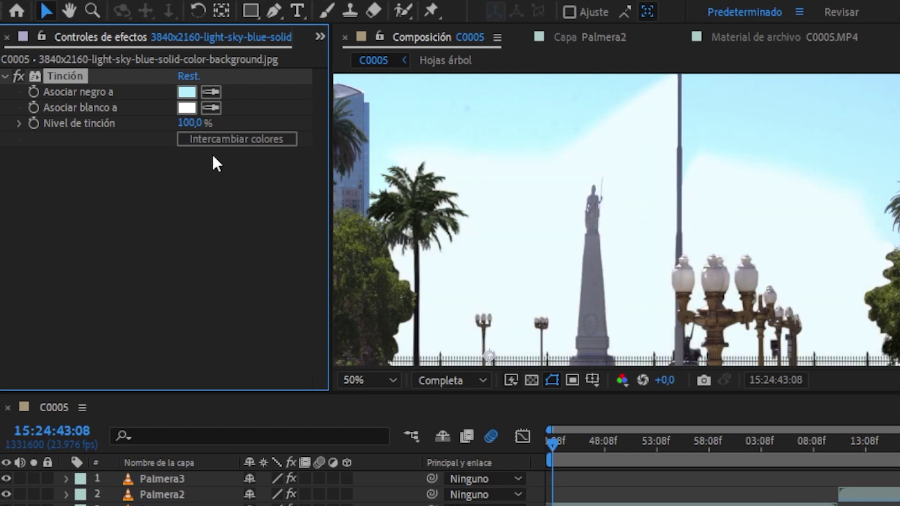
pyautogui.click(786, 115)
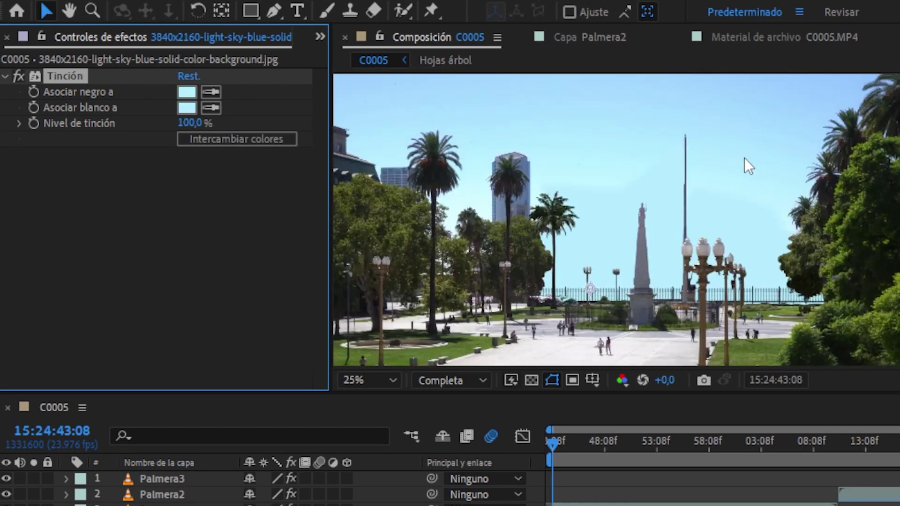
pyautogui.scroll(1, 739, 156)
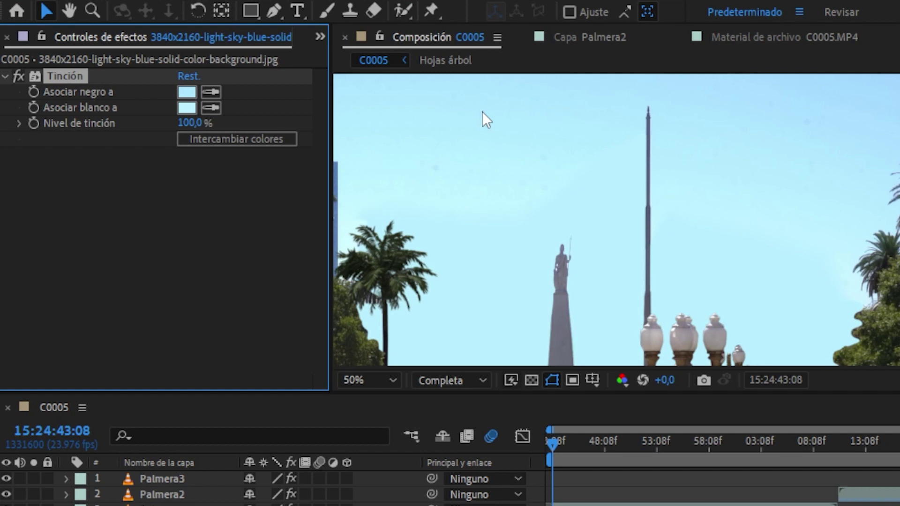
pyautogui.scroll(-1, 483, 112)
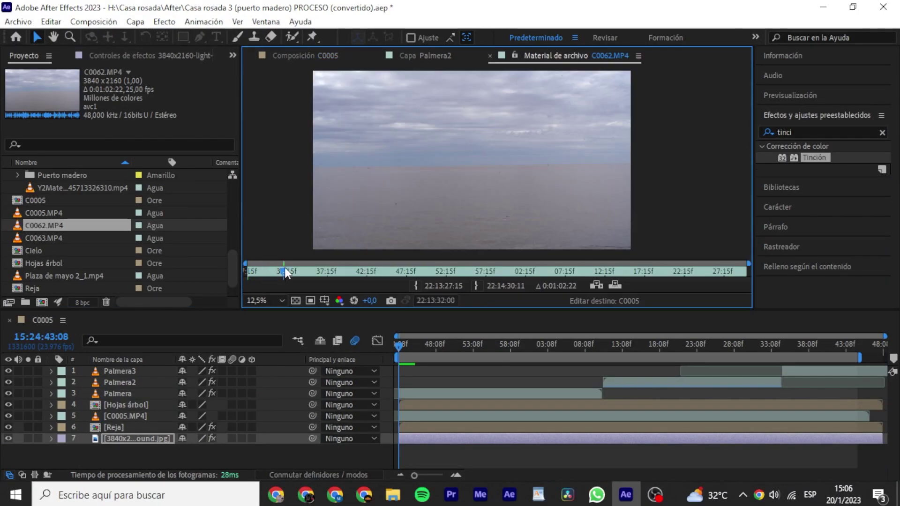
# - Add the C0062 water clip to composition C0005 and mask the water area
pyautogui.click(305, 56)
pyautogui.moveTo(44, 225); pyautogui.dragTo(421, 241)
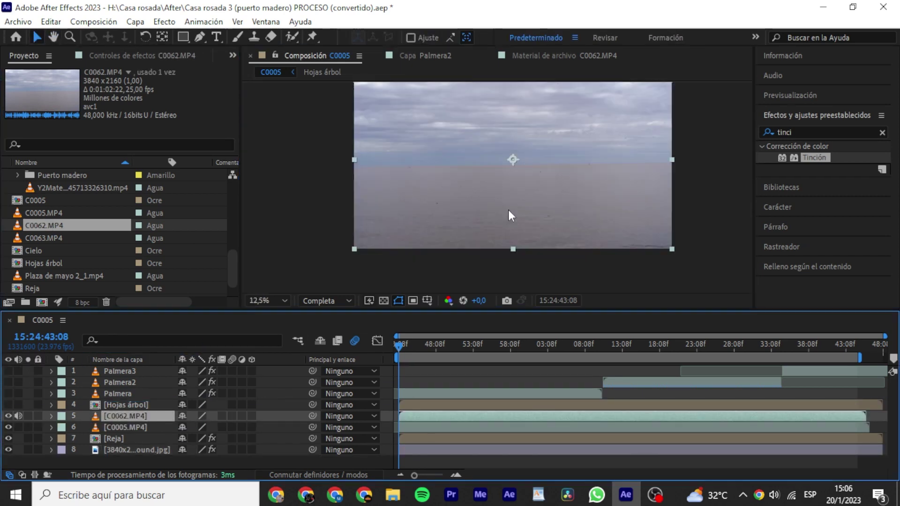
pyautogui.scroll(4, 371, 206)
pyautogui.scroll(-4, 707, 280)
pyautogui.scroll(-4, 460, 280)
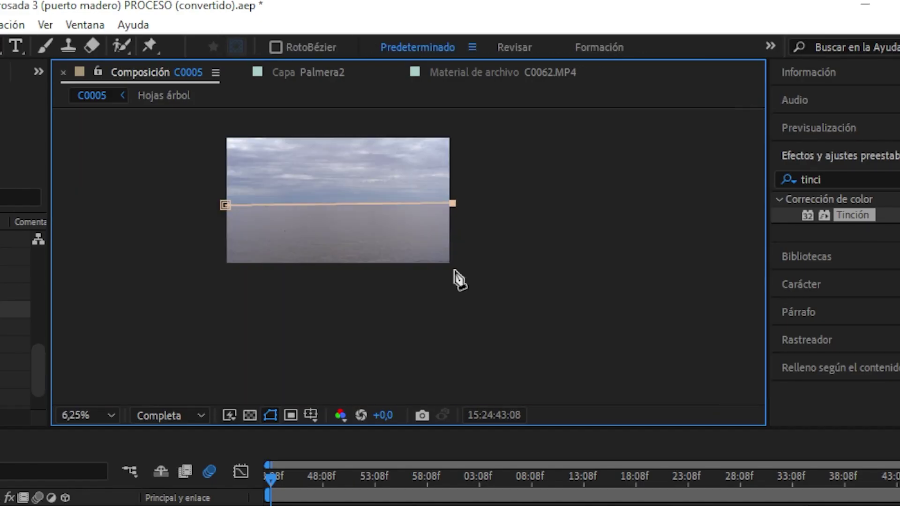
pyautogui.click(225, 205)
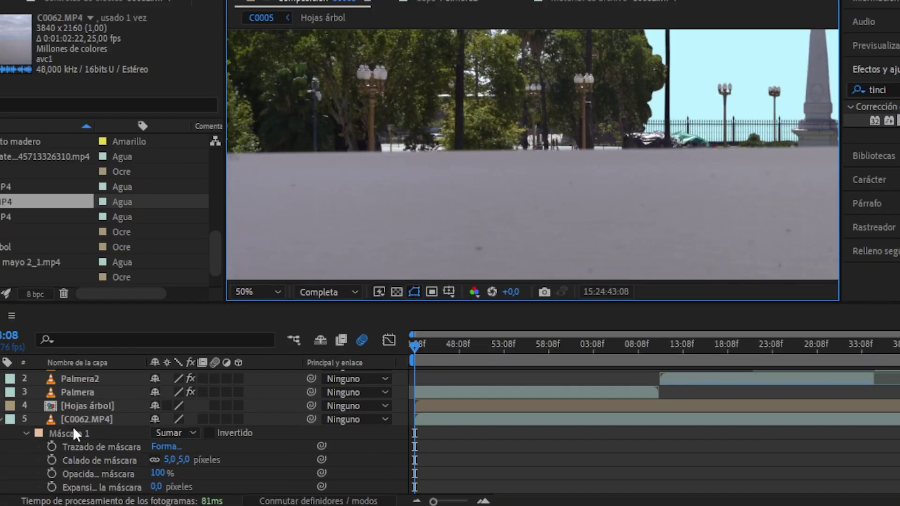
# - Scale the water clip to 40%, place it behind the plaza, and move it below Reja
pyautogui.press('s')
pyautogui.hotkey('shift', 'p')
pyautogui.hotkey('shift', 'r')
pyautogui.click(187, 452)
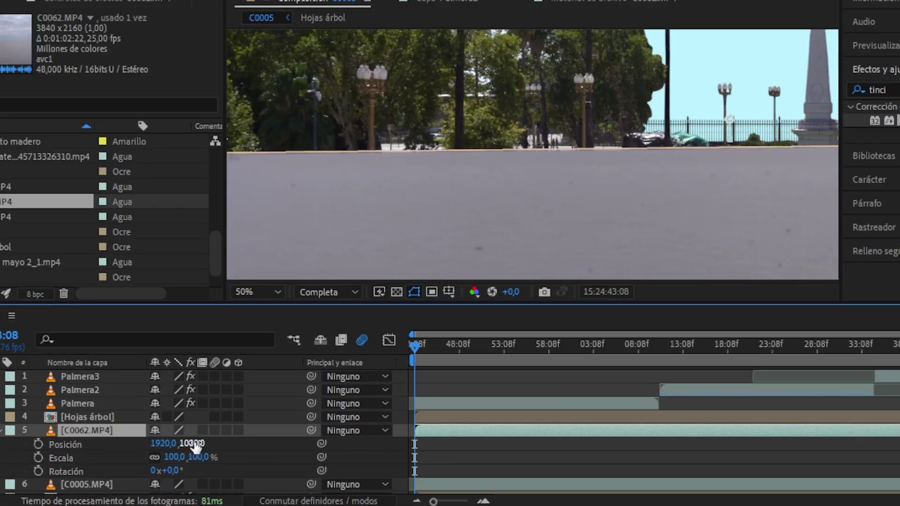
pyautogui.write('50')
pyautogui.press('Return')
pyautogui.click(172, 457)
pyautogui.write('20')
pyautogui.press('Return')
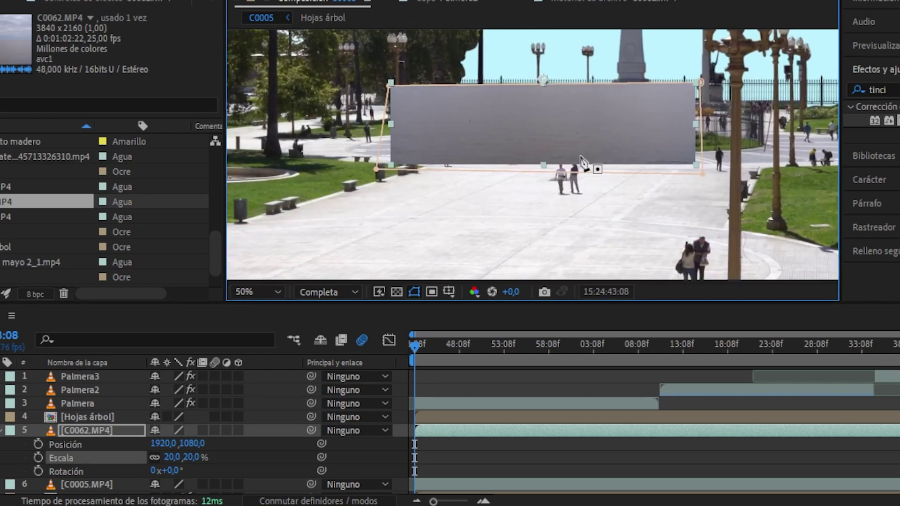
pyautogui.moveTo(402, 155)
pyautogui.mouseDown()
pyautogui.moveTo(465, 139)
pyautogui.moveTo(471, 149)
pyautogui.mouseUp()
pyautogui.moveTo(70, 430); pyautogui.dragTo(71, 474)
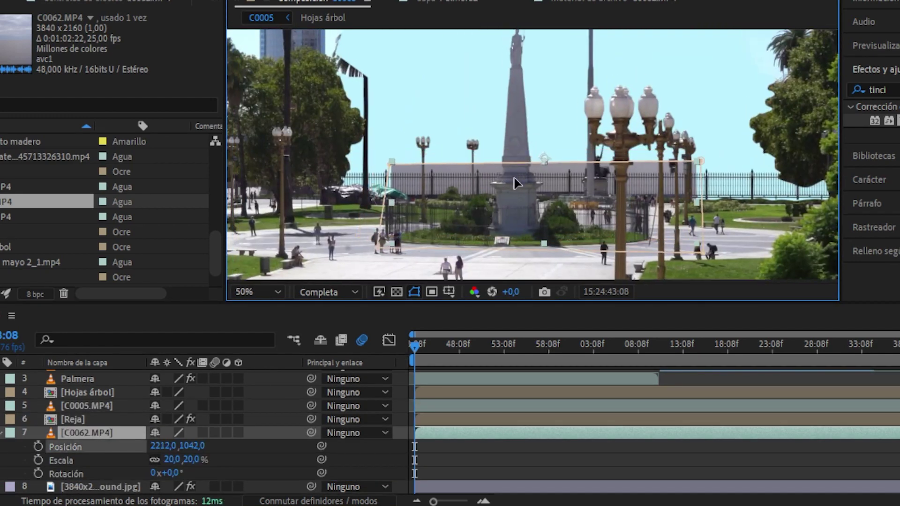
pyautogui.moveTo(168, 460); pyautogui.dragTo(176, 460)
pyautogui.moveTo(529, 203); pyautogui.dragTo(537, 206)
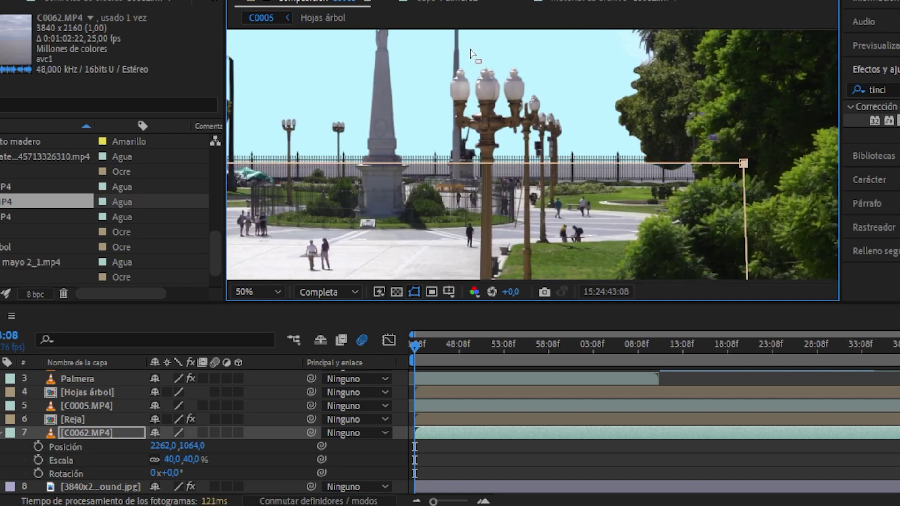
# - Apply Lumetri Color to the water clip
pyautogui.click(816, 132)
pyautogui.write('lumetri')
pyautogui.doubleClick(830, 157)
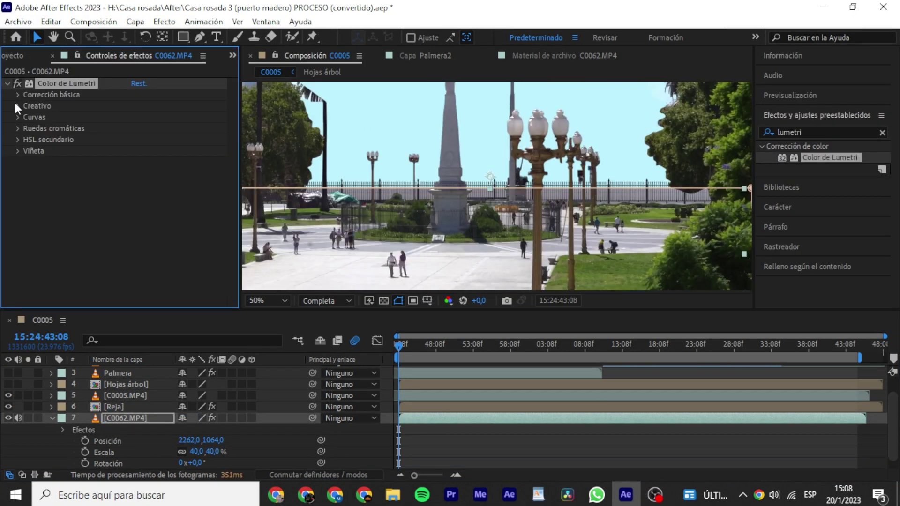
# - Set the water clip's Lumetri Exposure to 0.2, undoing the temperature change
pyautogui.click(17, 95)
pyautogui.click(135, 197)
pyautogui.moveTo(160, 201); pyautogui.dragTo(174, 202)
pyautogui.scroll(-2, 174, 191)
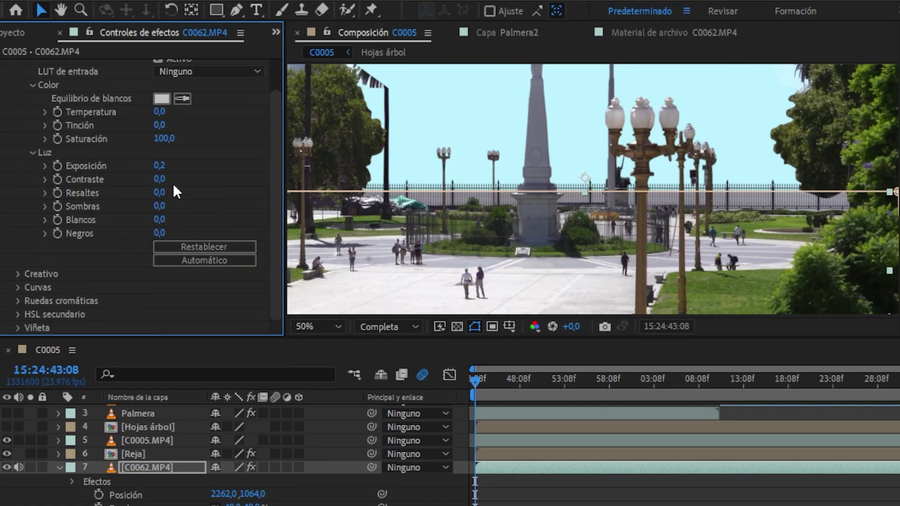
pyautogui.write('-20')
pyautogui.press('Return')
pyautogui.scroll(-2, 707, 156)
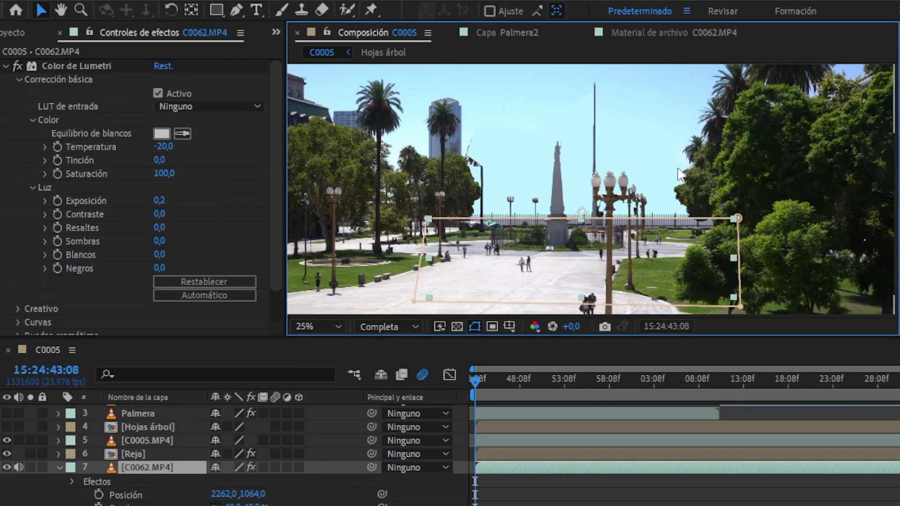
pyautogui.hotkey('ctrl', 'z')
pyautogui.press('h')
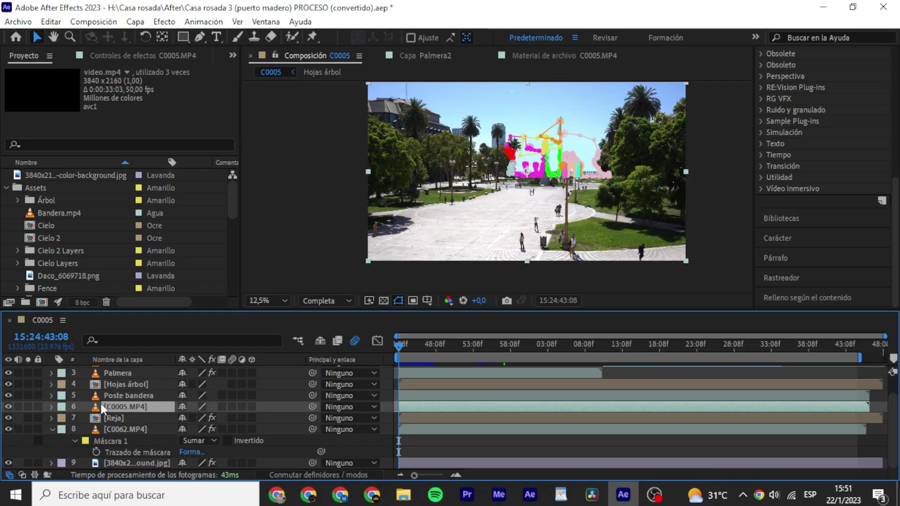
# - Reveal the C0005 layer's masks and open C0005 in its own Layer panel
pyautogui.press('m')
pyautogui.press('m')
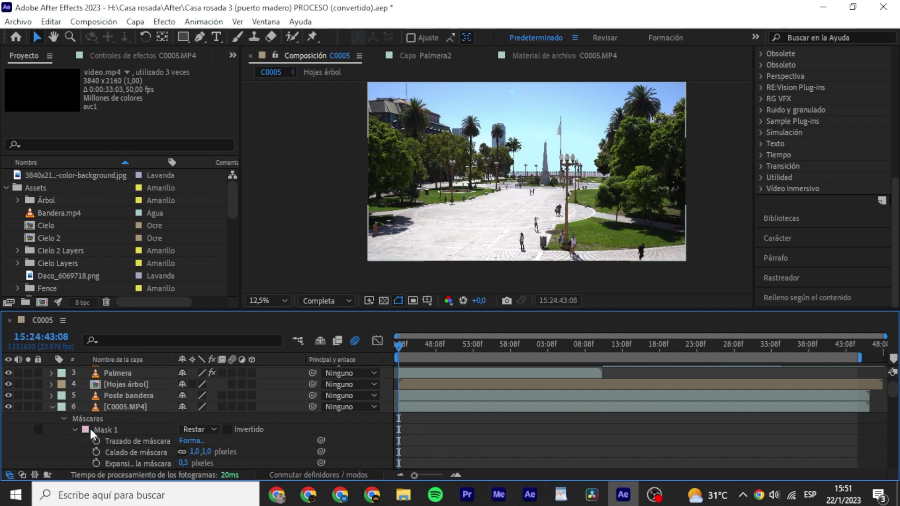
pyautogui.click(93, 418)
pyautogui.doubleClick(113, 414)
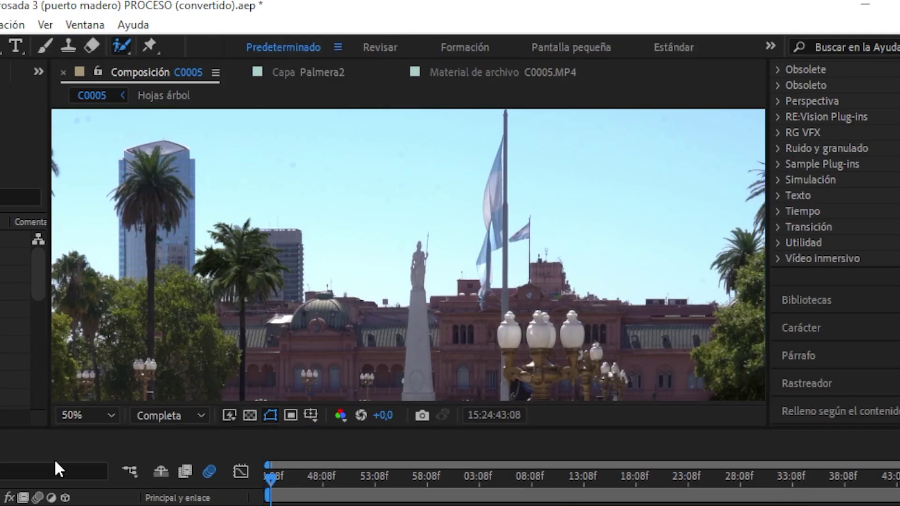
pyautogui.scroll(4, 409, 219)
pyautogui.scroll(5, 386, 252)
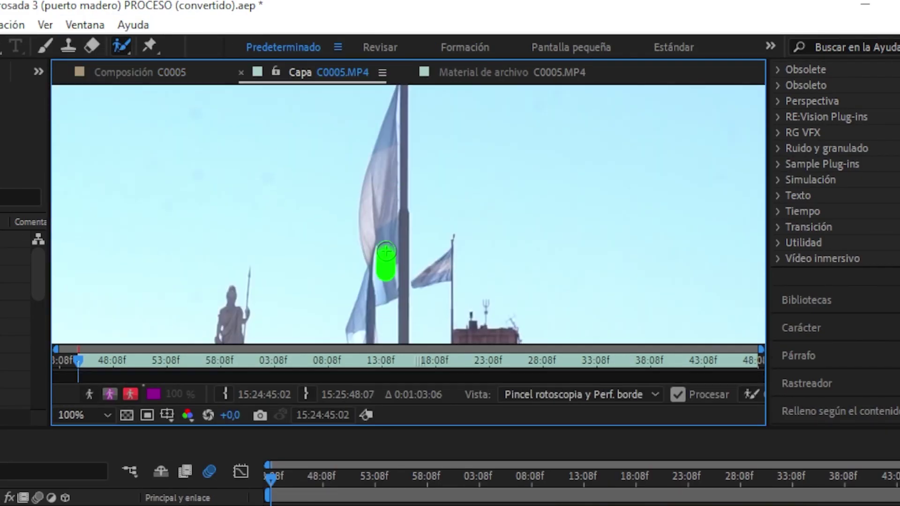
# - Paint Roto Brush strokes over the large flag, covering its missed parts and edge
pyautogui.moveTo(384, 182); pyautogui.dragTo(381, 190)
pyautogui.scroll(2, 396, 219)
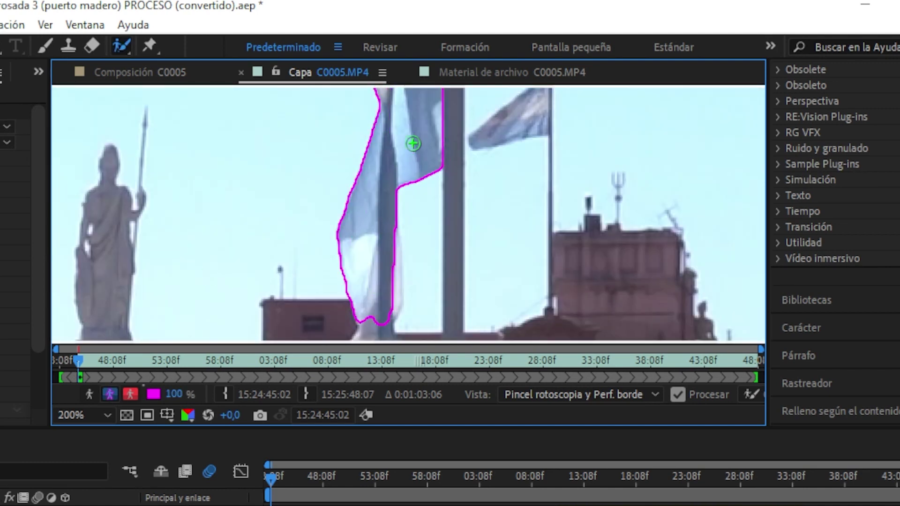
pyautogui.scroll(2, 413, 143)
pyautogui.moveTo(351, 127); pyautogui.dragTo(333, 155)
pyautogui.moveTo(327, 202); pyautogui.dragTo(328, 300)
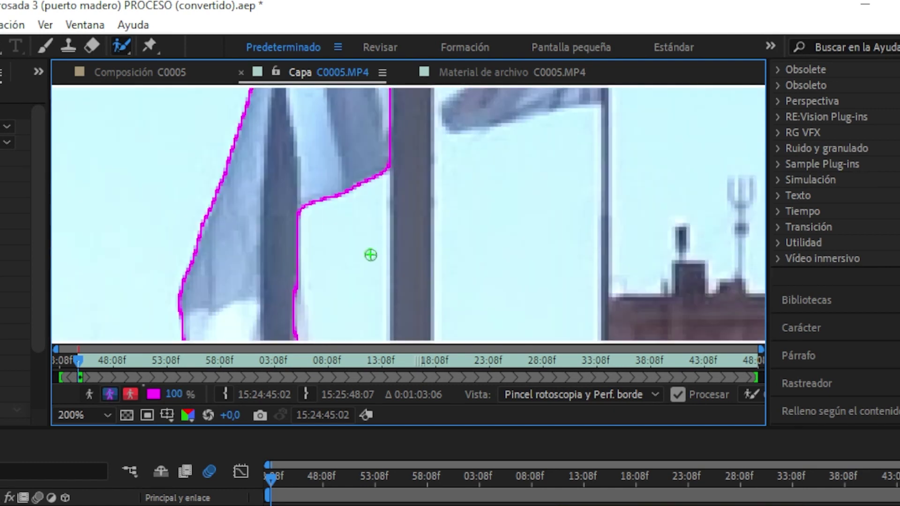
pyautogui.scroll(-2, 371, 255)
pyautogui.scroll(2, 358, 209)
pyautogui.scroll(2, 347, 183)
pyautogui.moveTo(351, 162); pyautogui.dragTo(342, 199)
pyautogui.scroll(-3, 516, 221)
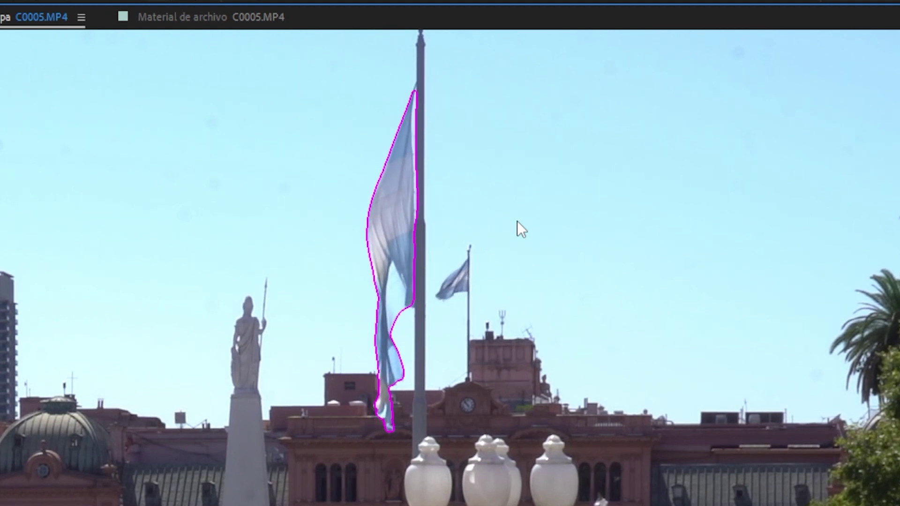
pyautogui.scroll(5, 224, 216)
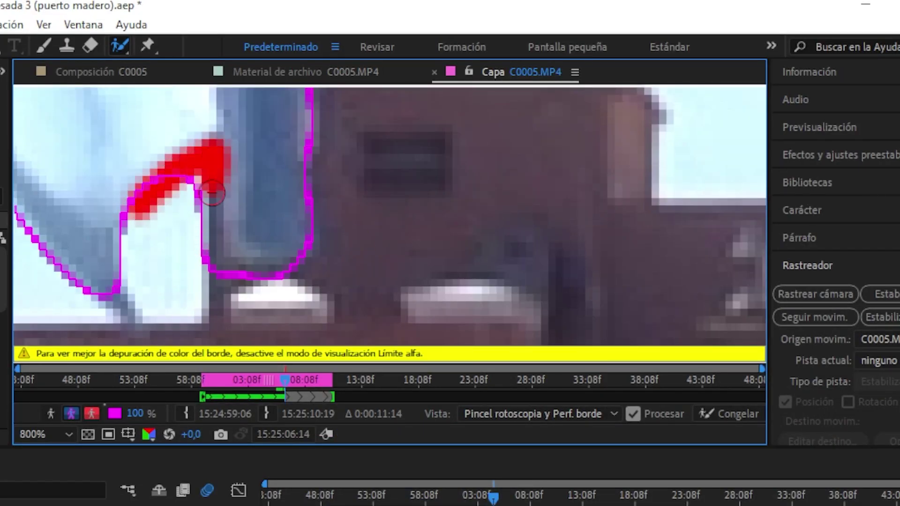
# - Step forward frames and subtract the spill beyond the flag's edge
pyautogui.press('pagedown')
pyautogui.moveTo(171, 209); pyautogui.dragTo(211, 143)
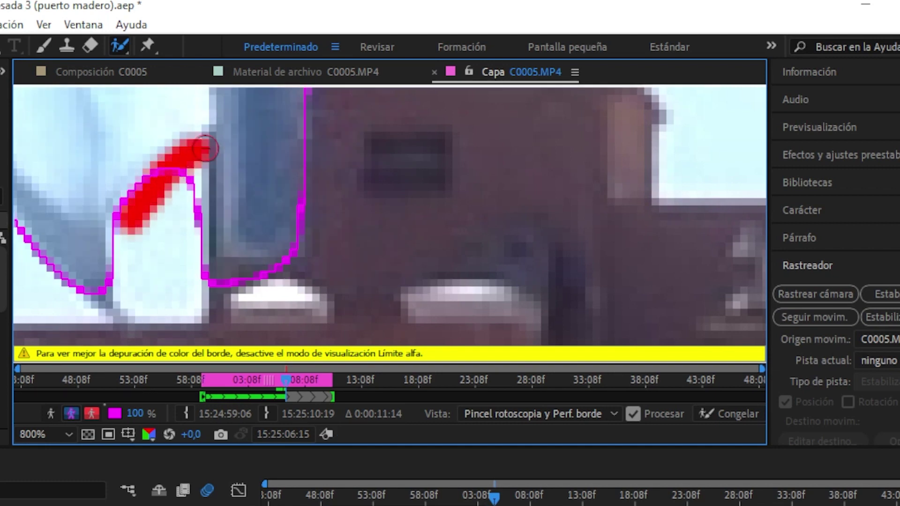
pyautogui.press('pagedown')
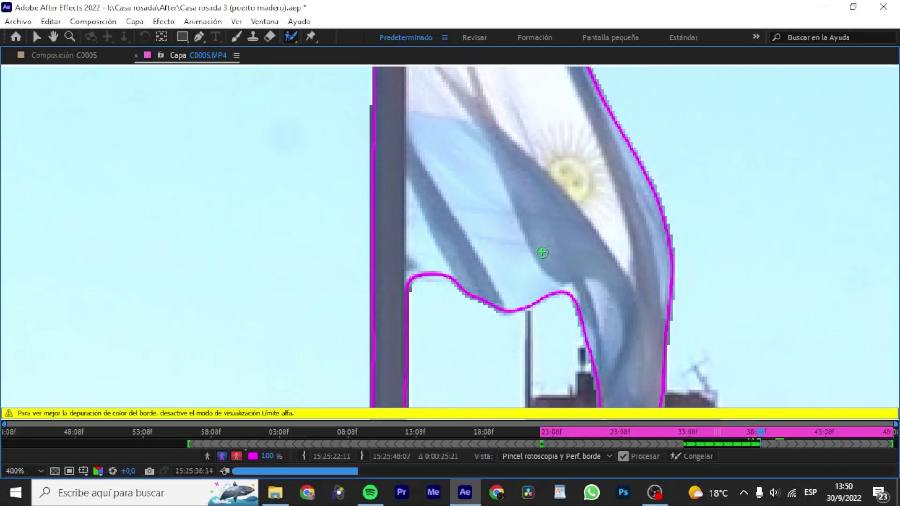
# - On later frames, add the missed flag edge and subtract the pole from the outline
pyautogui.moveTo(404, 271); pyautogui.dragTo(447, 277)
pyautogui.press('pagedown')
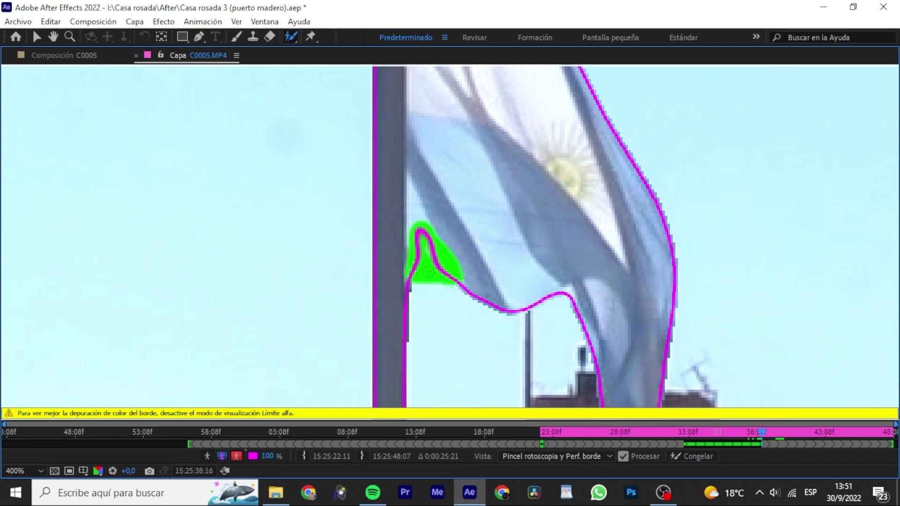
pyautogui.press('pagedown')
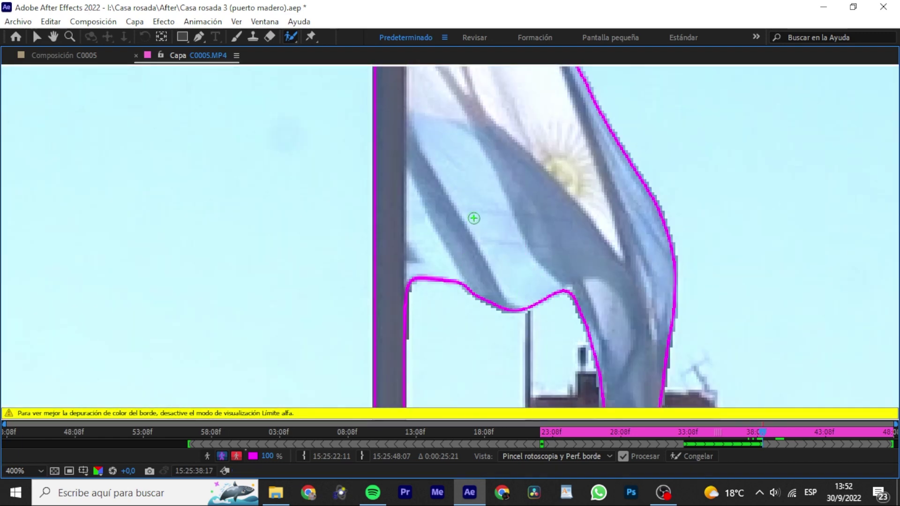
pyautogui.moveTo(401, 277); pyautogui.dragTo(453, 273)
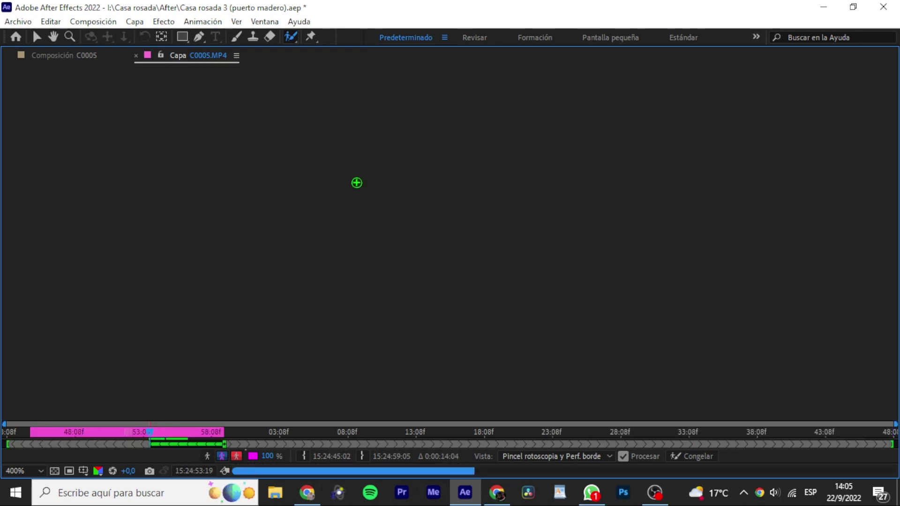
pyautogui.keyDown('alt'); pyautogui.moveTo(404, 293); pyautogui.dragTo(412, 236); pyautogui.keyUp('alt')
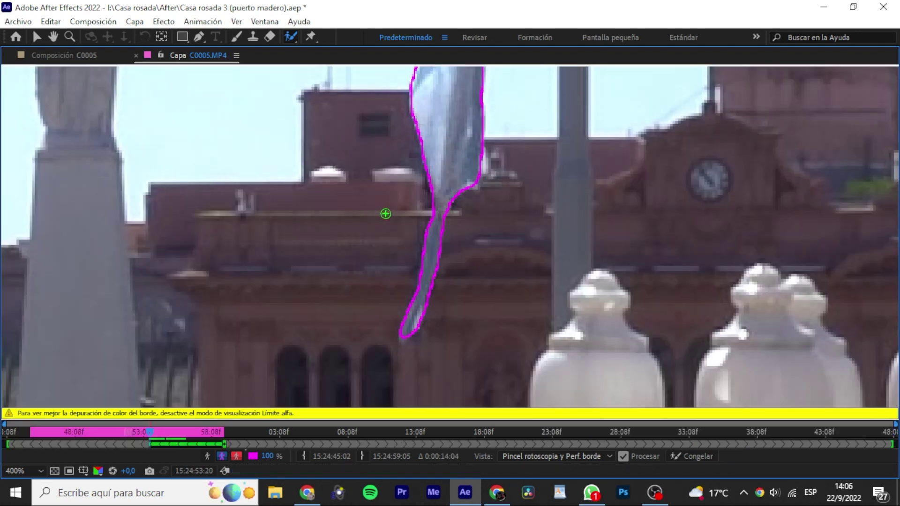
pyautogui.press('pageup')
pyautogui.press('pageup')
pyautogui.press('pageup')
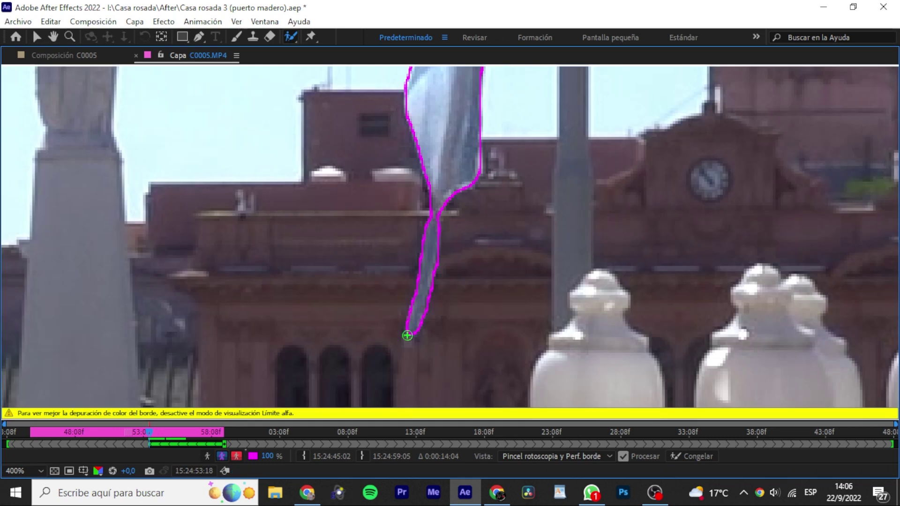